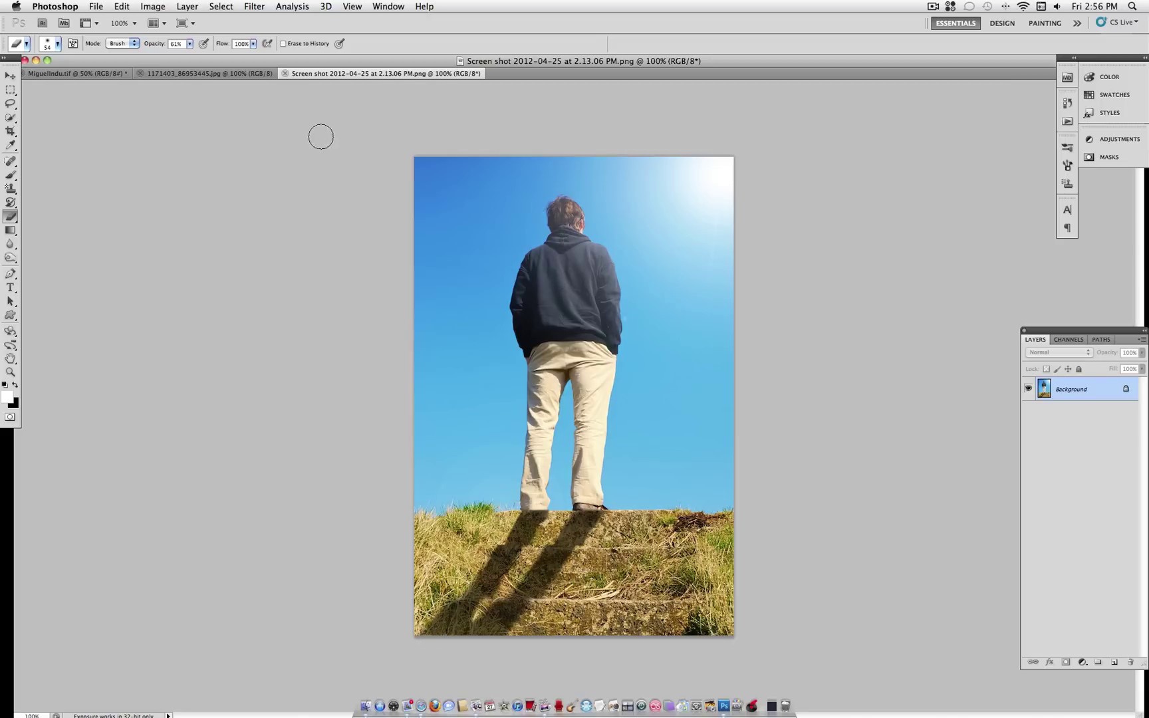
Step: Close the example screenshot and show the original photo full-screen with the Move tool active
left_click(286, 73)
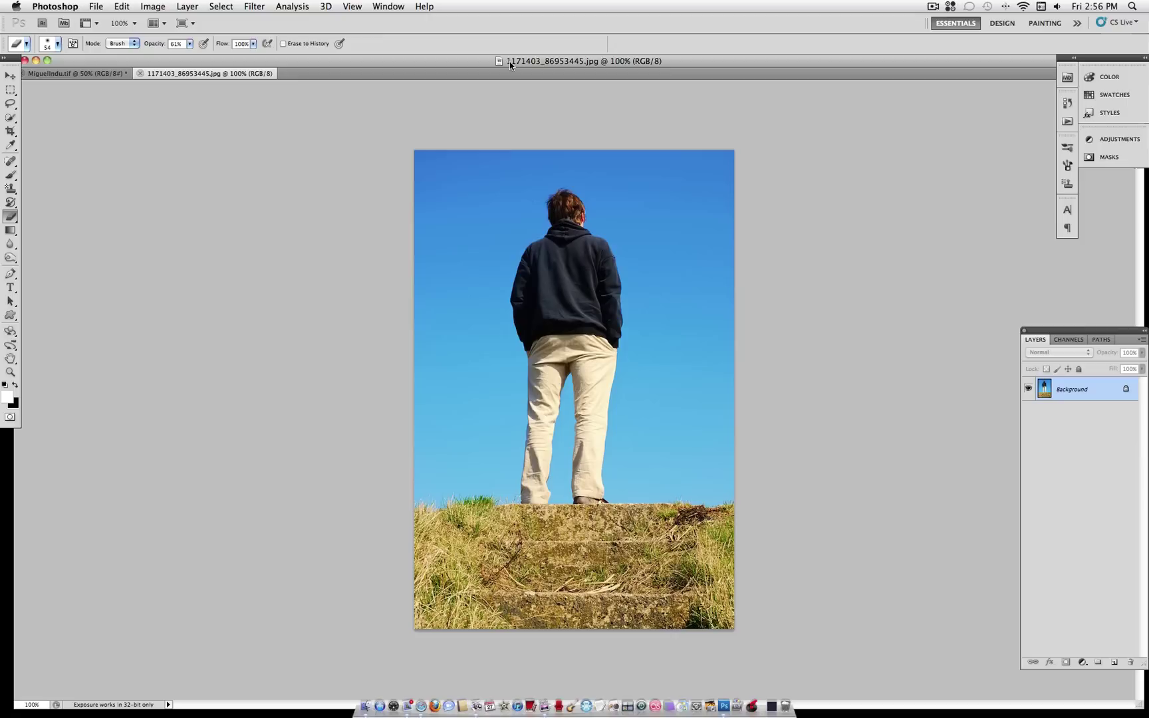
key("f")
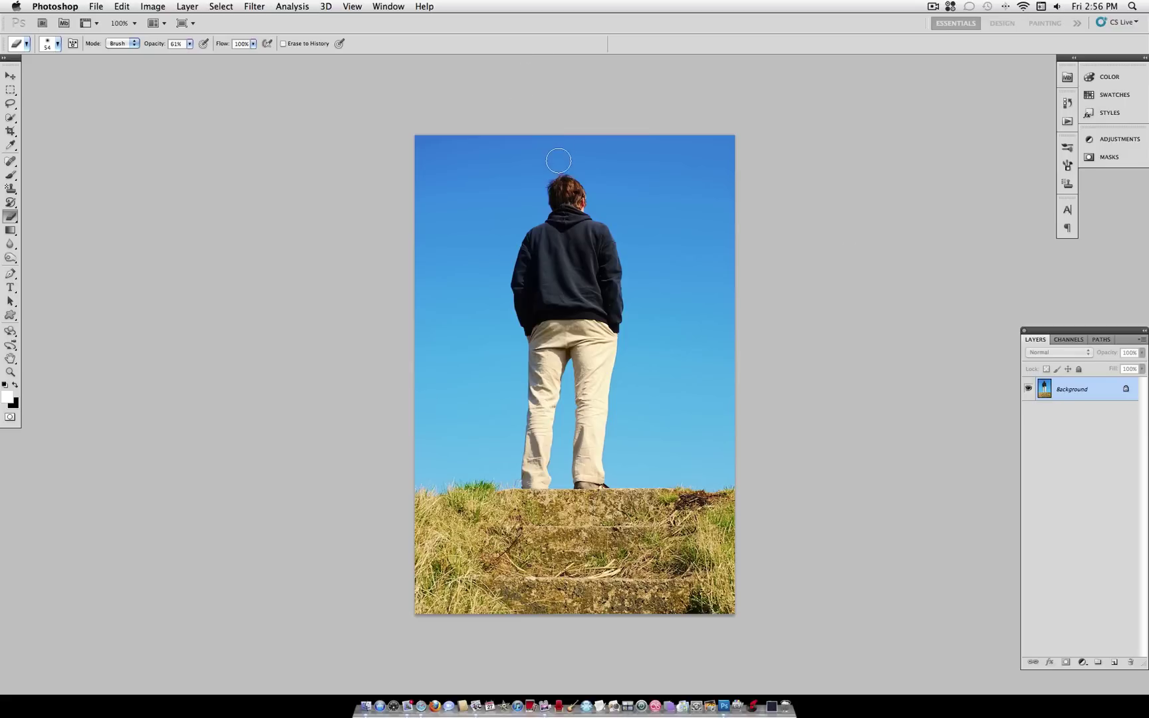
left_click(10, 74)
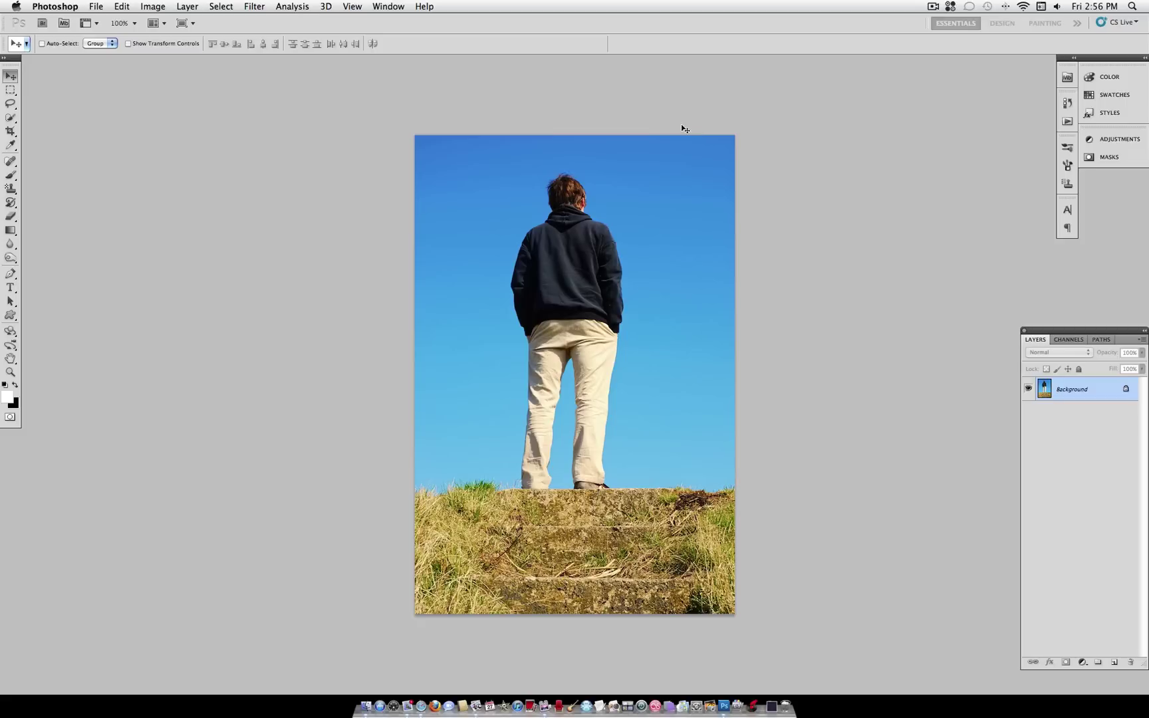
Step: Render a lens flare centred in the top-right corner of the sky
left_click(260, 5)
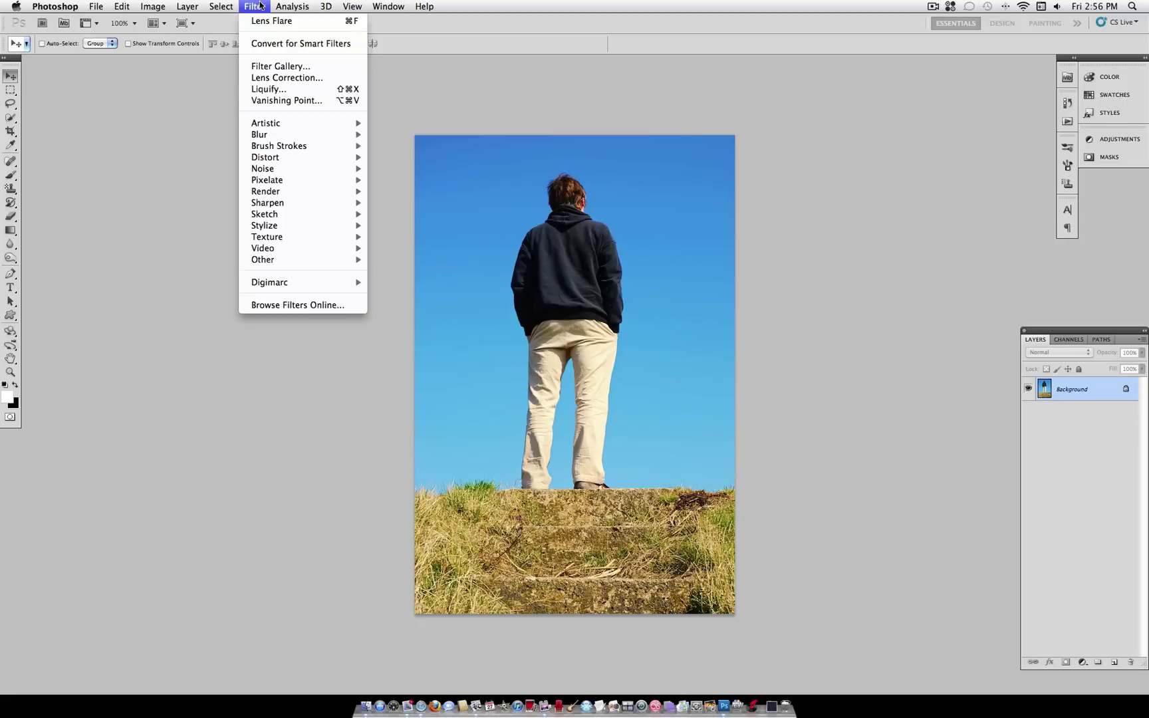
mouse_move(299, 192)
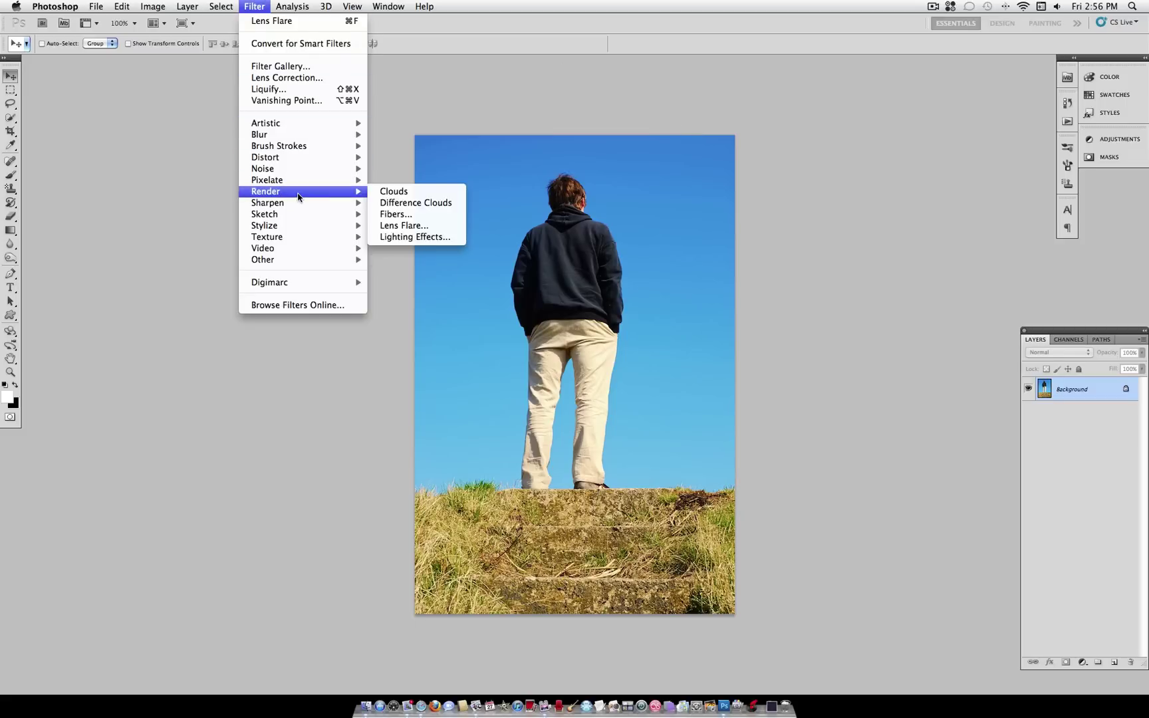
left_click(433, 226)
left_click(718, 204)
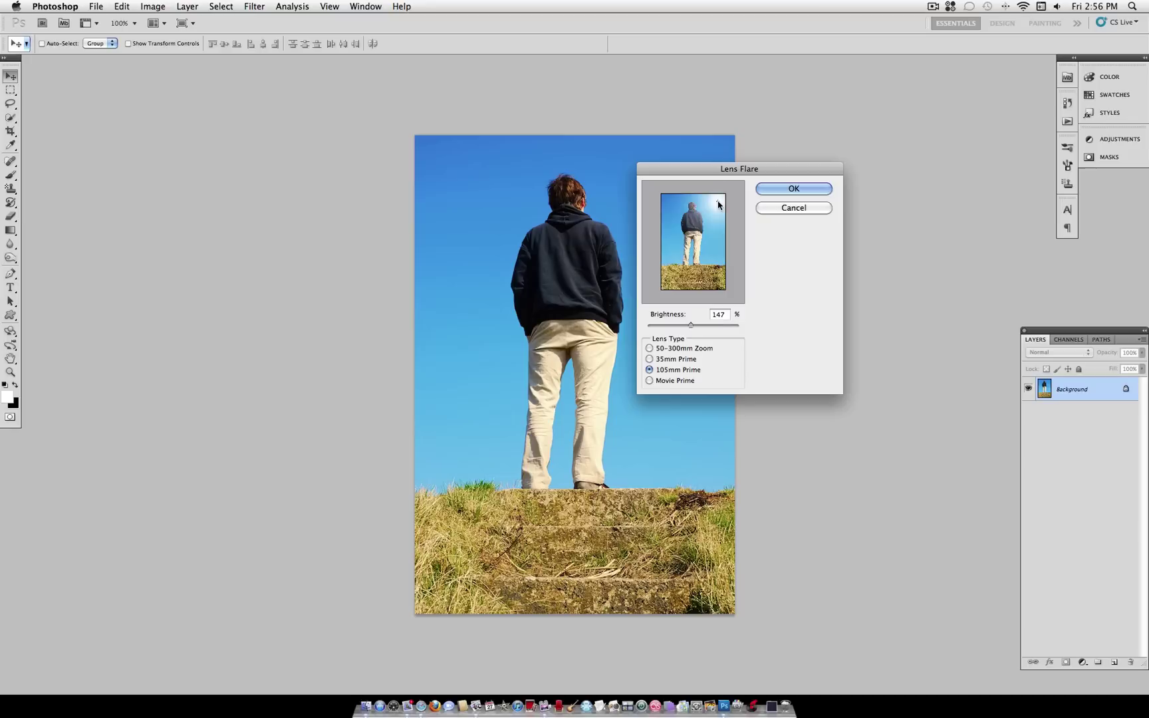
left_click_drag(718, 204, 724, 198)
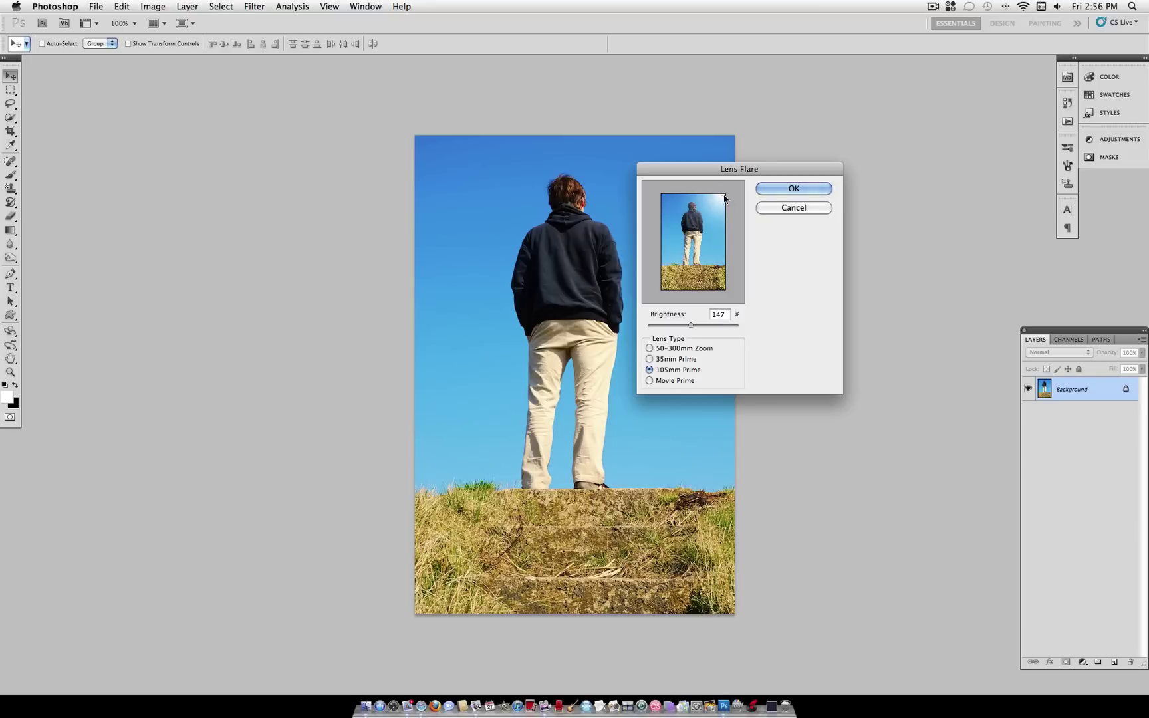
left_click(793, 189)
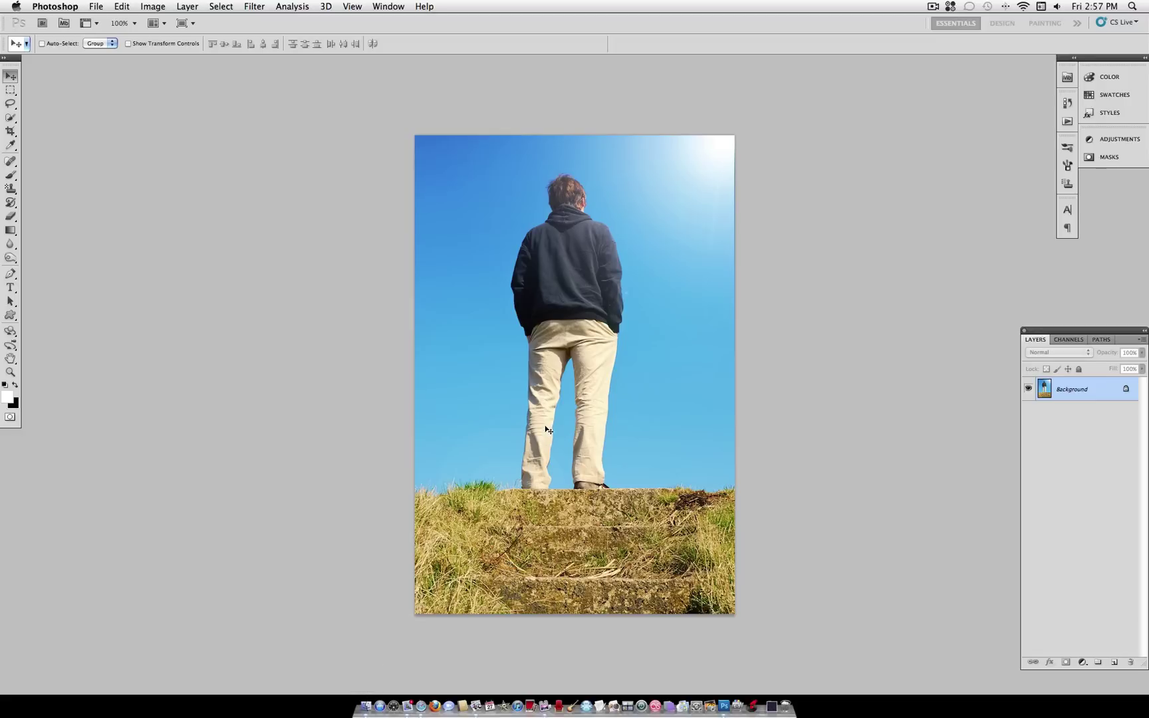
Step: Paint a Quick Selection in Add mode over the man, from head and hoodie down to his shoes
left_click(9, 120)
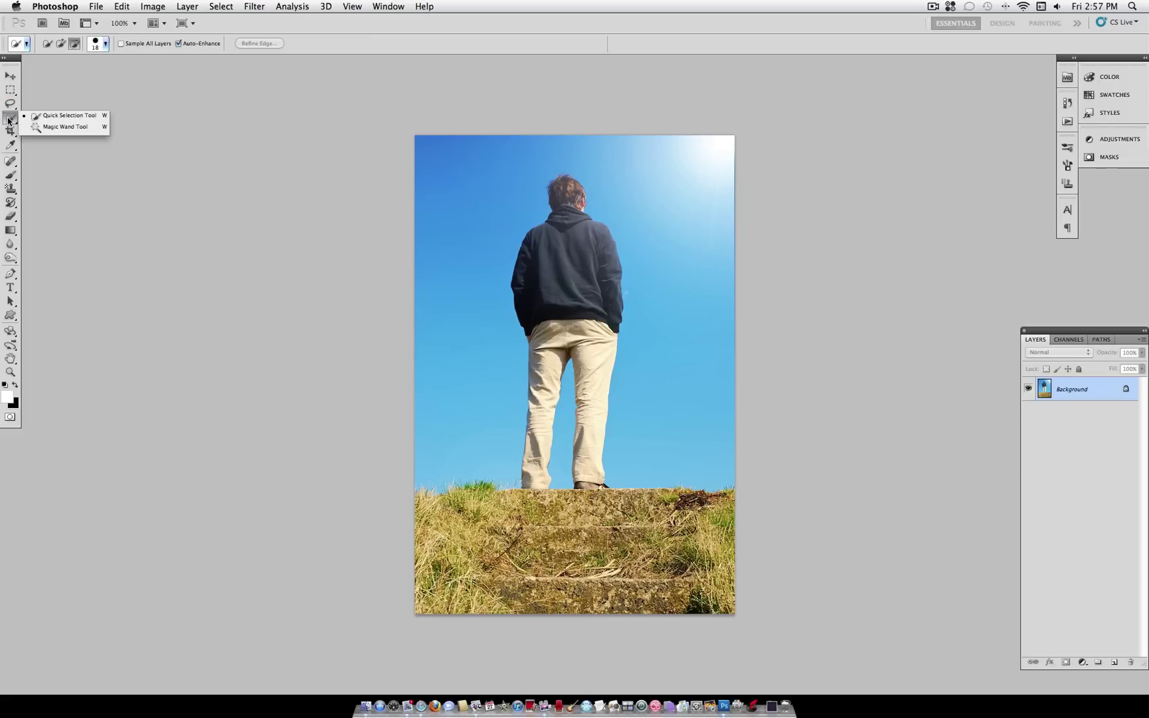
left_click(54, 120)
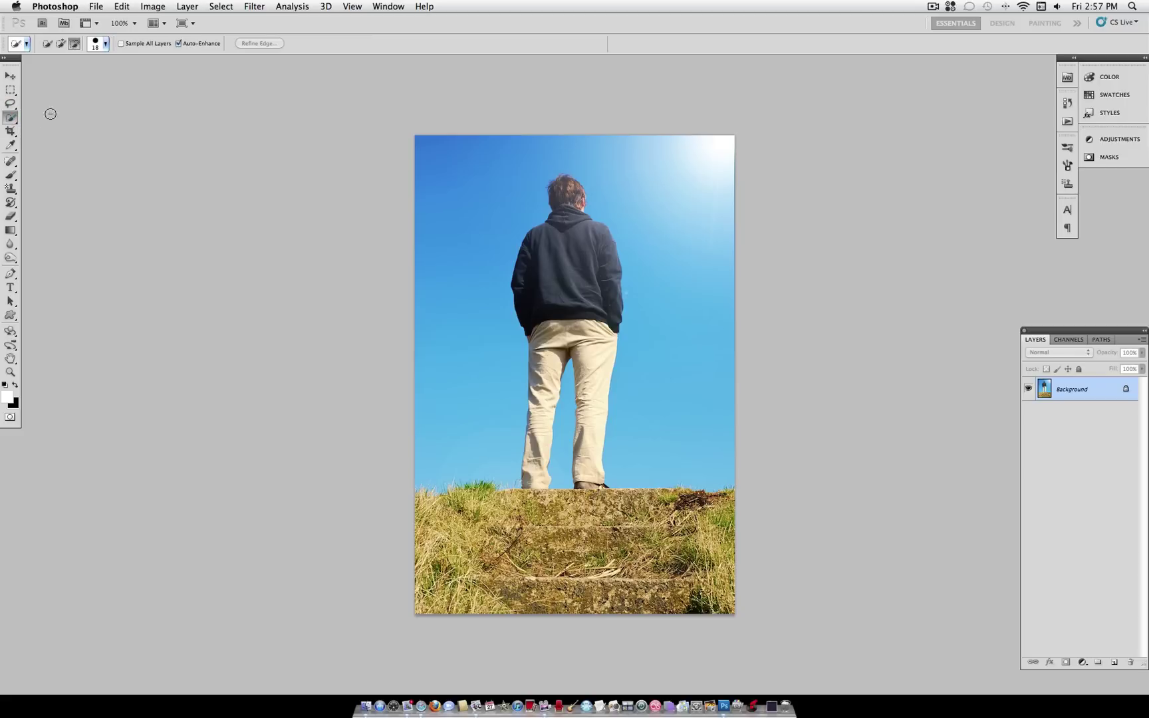
left_click(60, 45)
left_click_drag(548, 254, 562, 232)
mouse_move(592, 330)
left_mouse_down()
mouse_move(579, 399)
mouse_move(589, 415)
left_mouse_up()
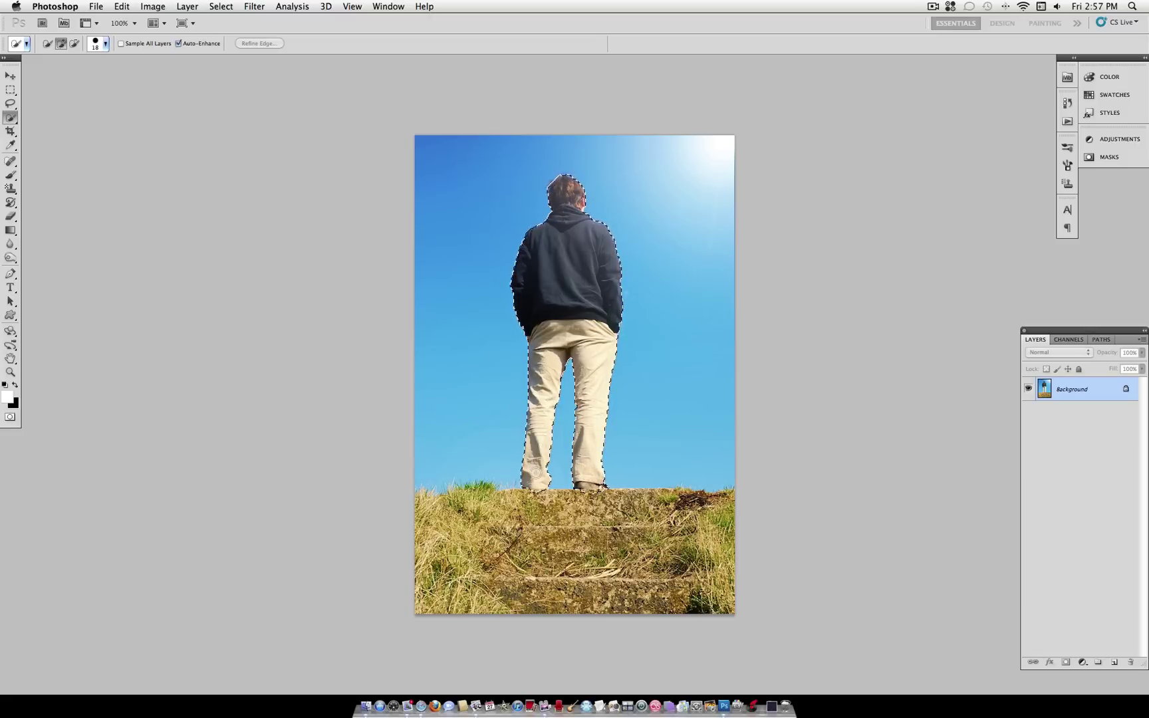
left_click_drag(536, 473, 536, 462)
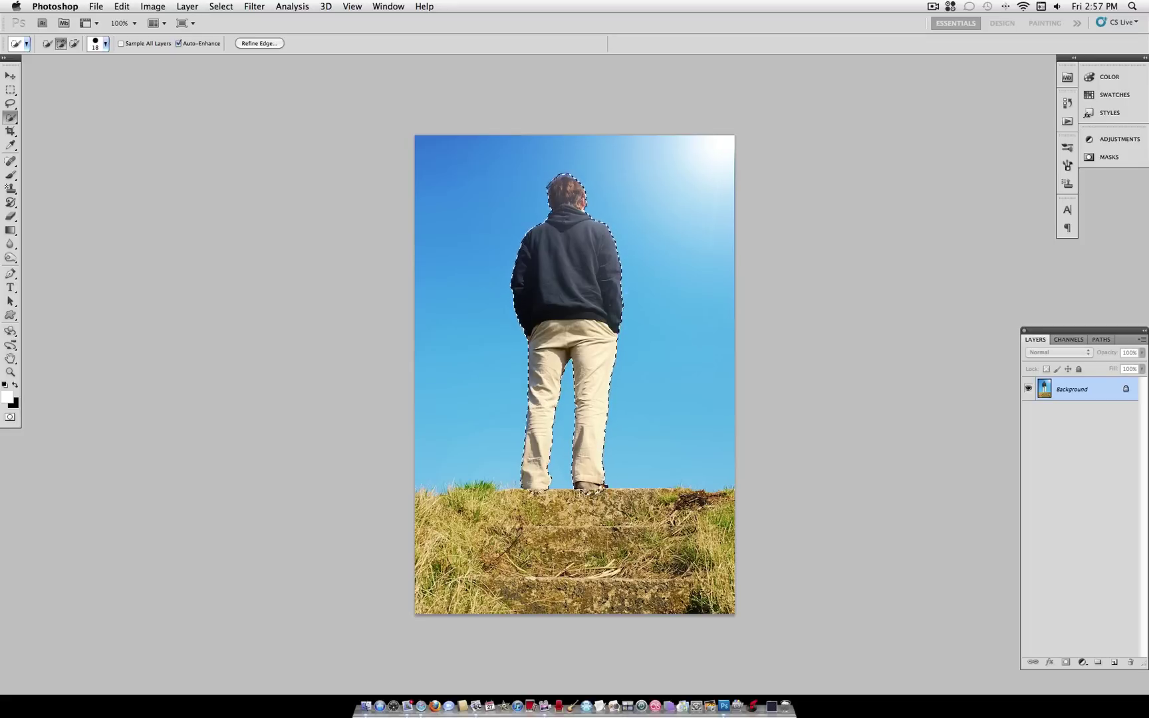
Step: Pick the Rectangular Marquee and set it to Subtract from selection mode
left_click(9, 91)
left_click(41, 94)
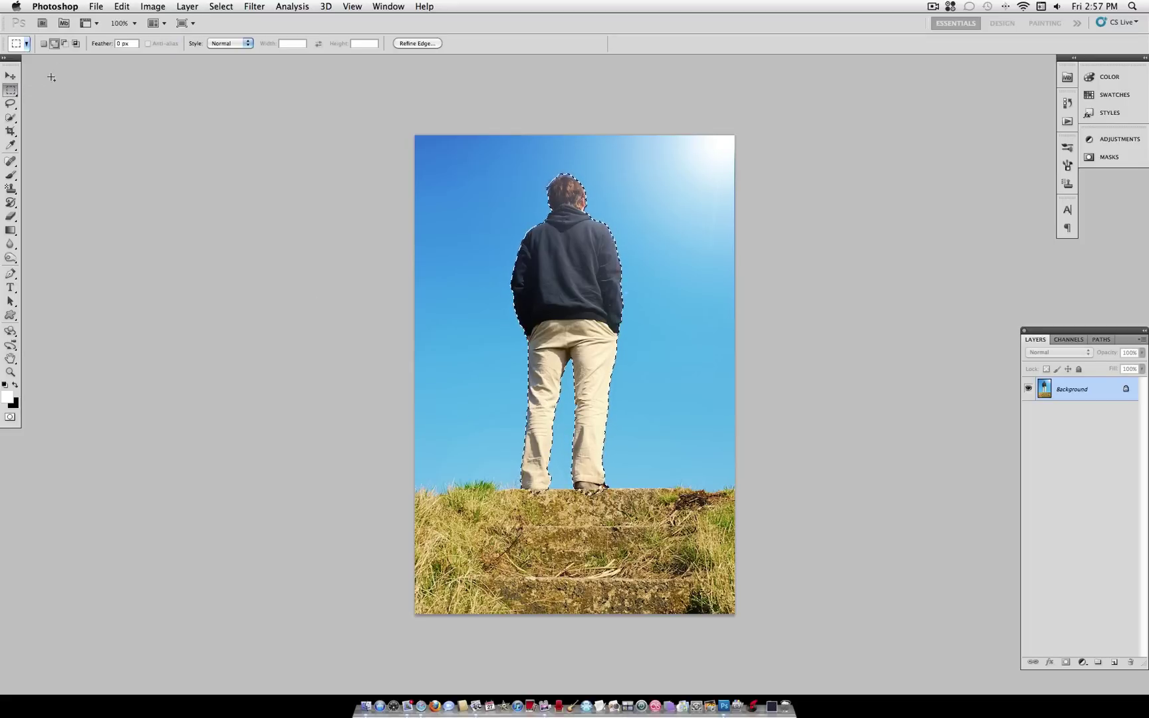
left_click(65, 44)
Step: Refine the man's selection edge with Smooth 25, Feather 2.0 px and Shift Edge -22%
left_click(11, 118)
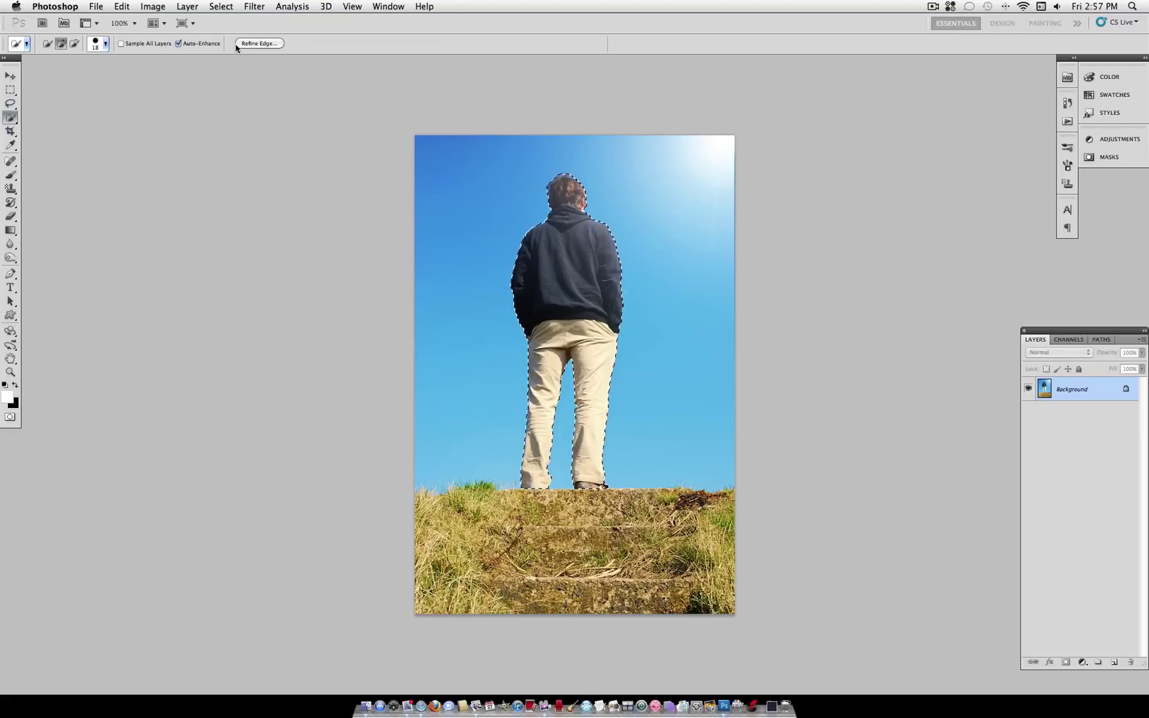
left_click(259, 43)
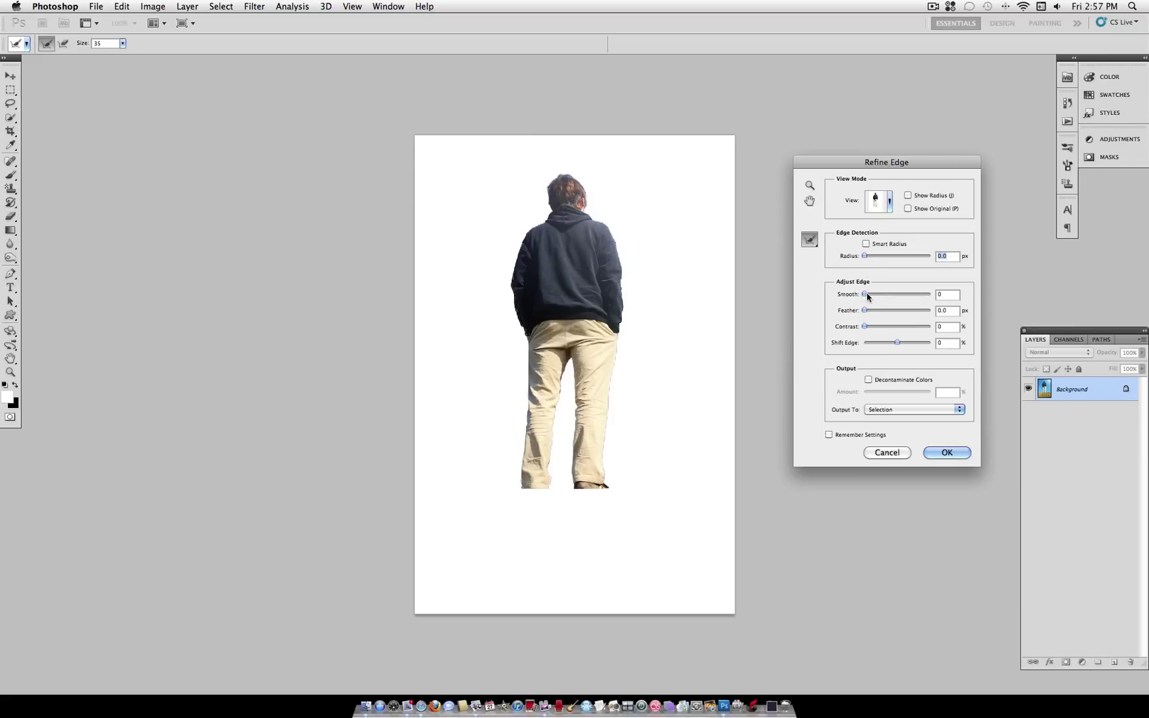
left_click_drag(865, 294, 890, 343)
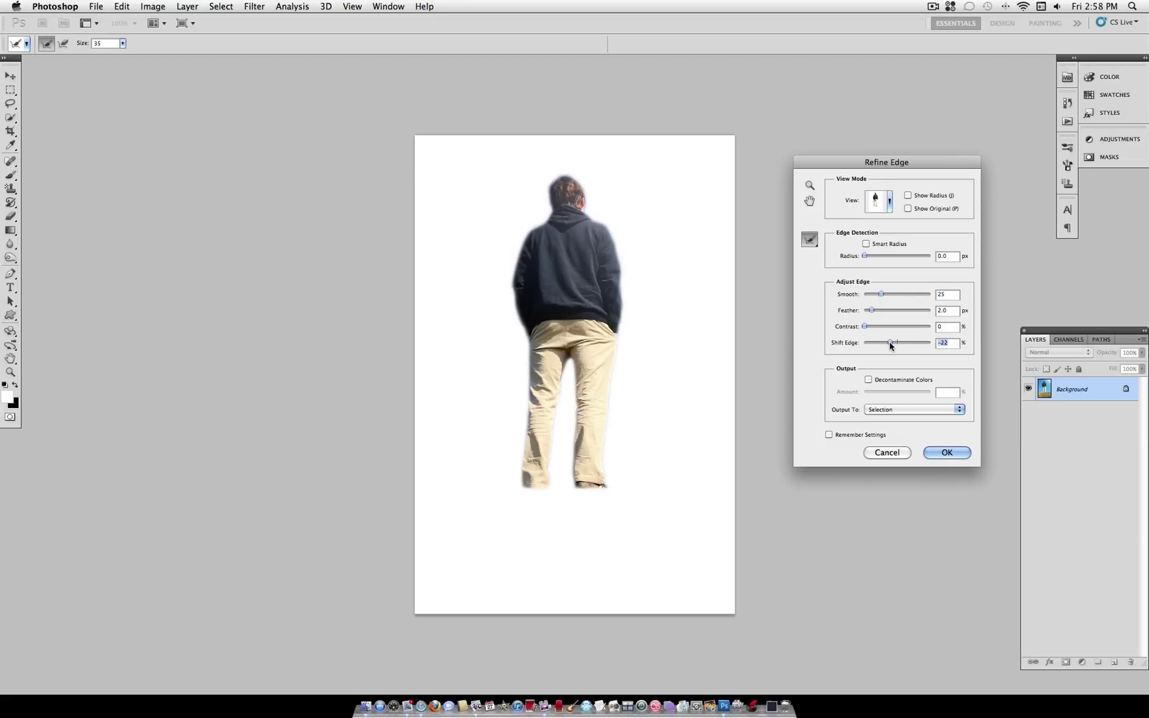
left_click(945, 452)
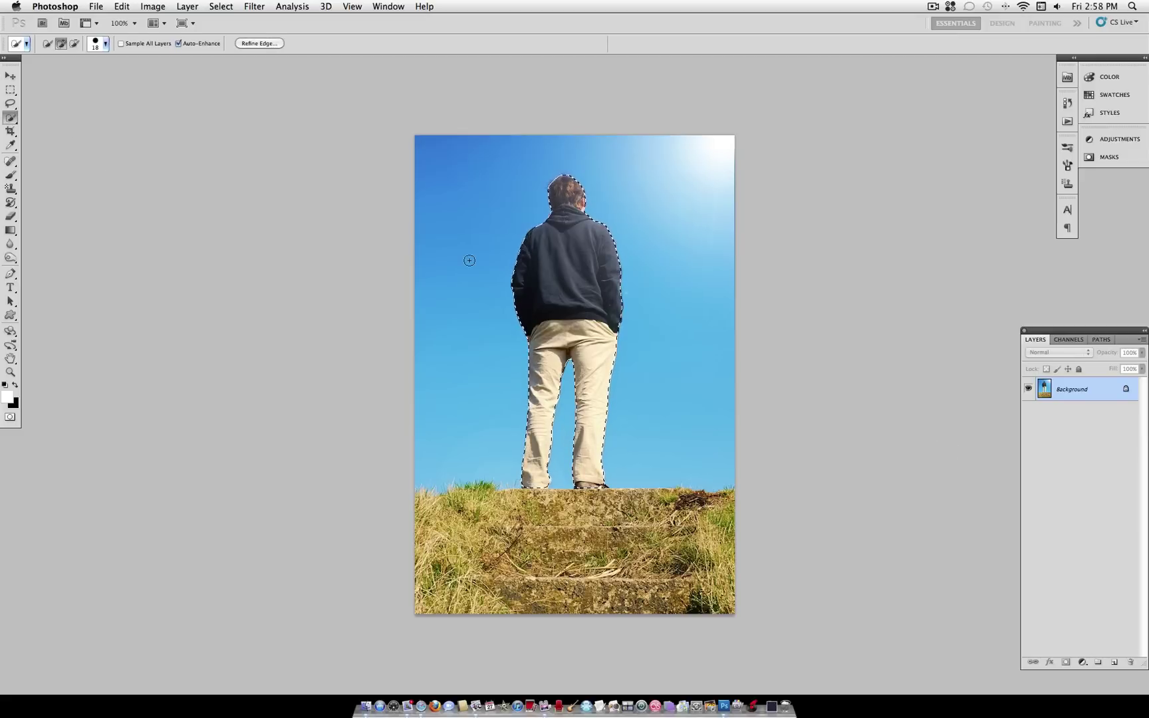
Step: Copy the selected man to Layer 1 and make him solid black with a Curves adjustment
right_click(567, 253)
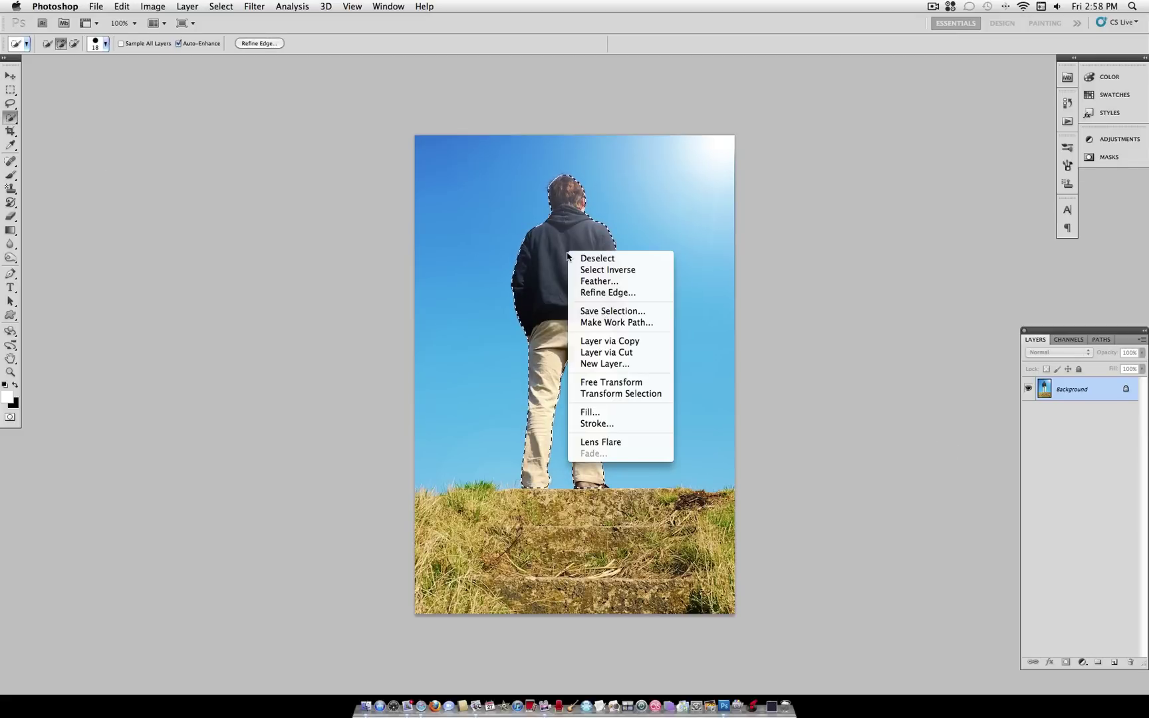
left_click(610, 341)
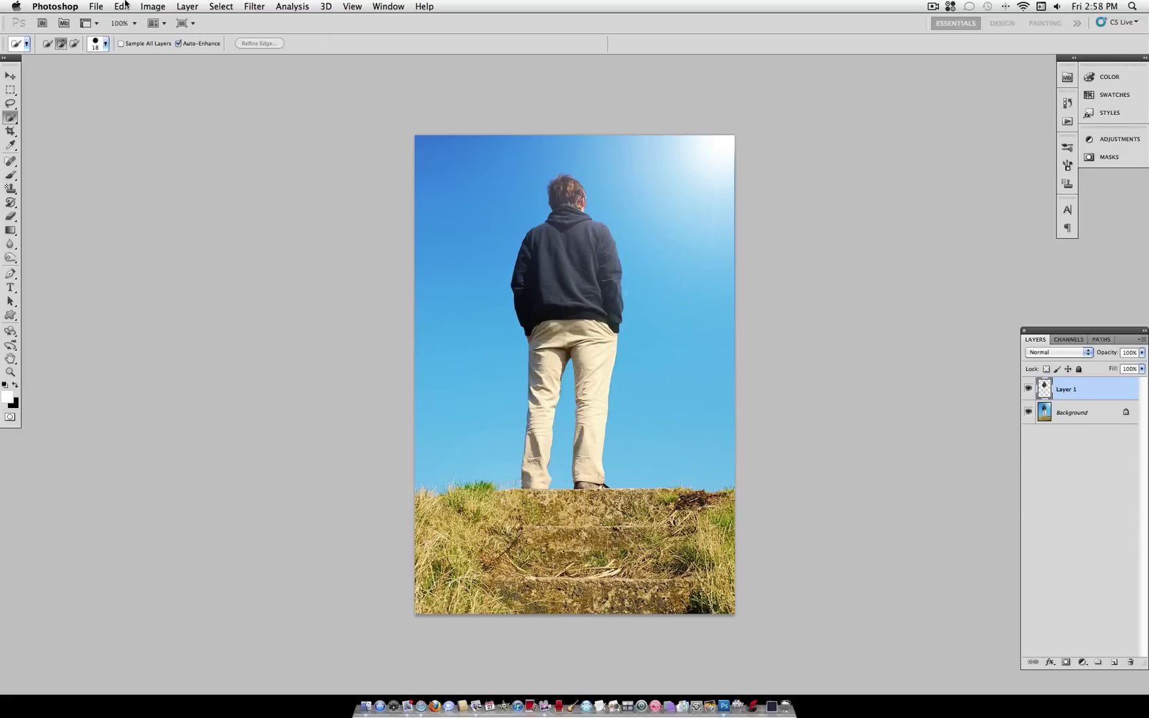
left_click(144, 6)
mouse_move(167, 45)
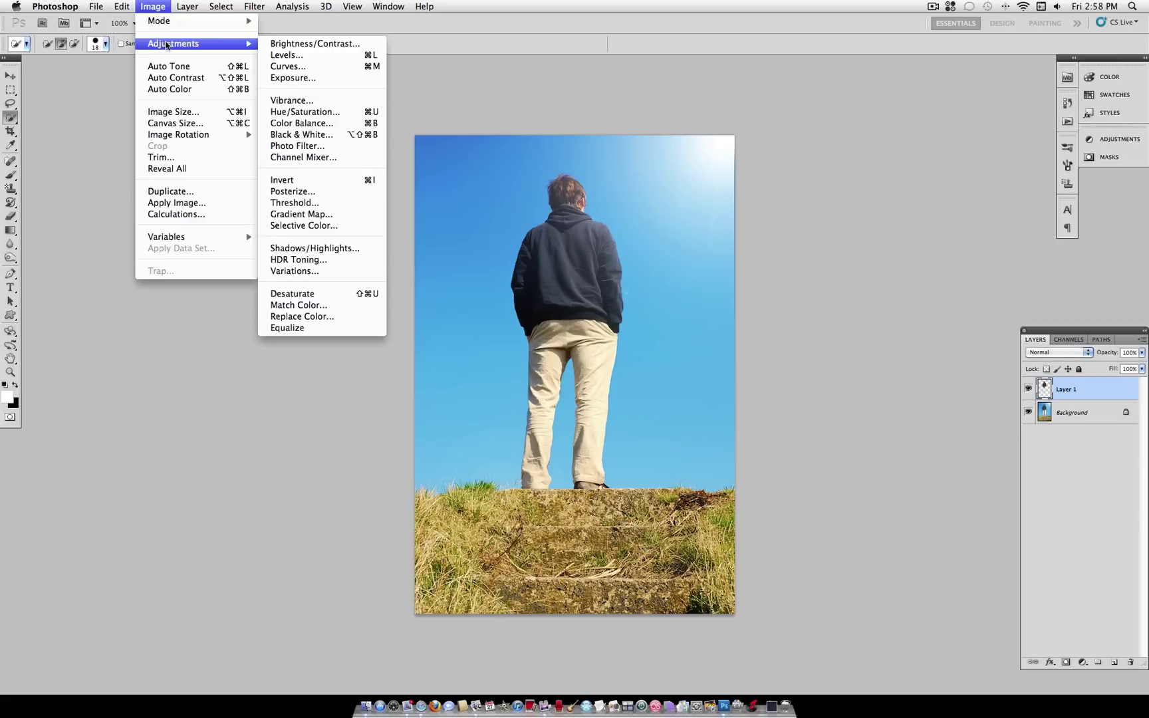
left_click(291, 67)
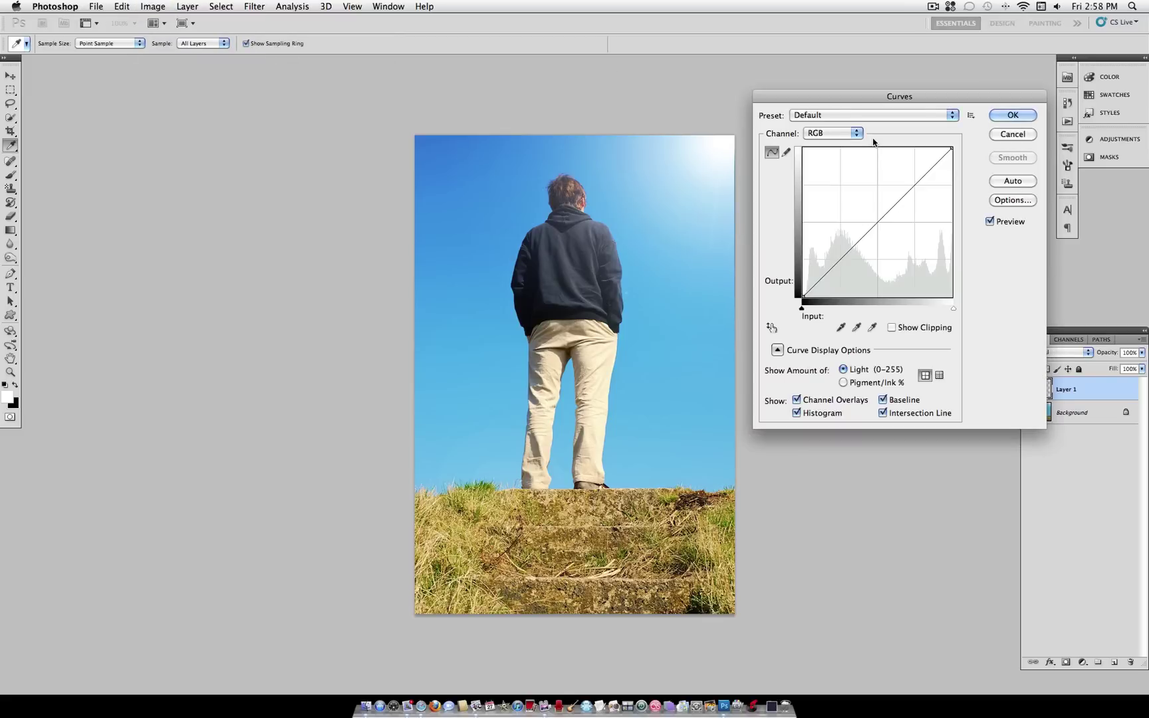
left_click_drag(952, 148, 977, 354)
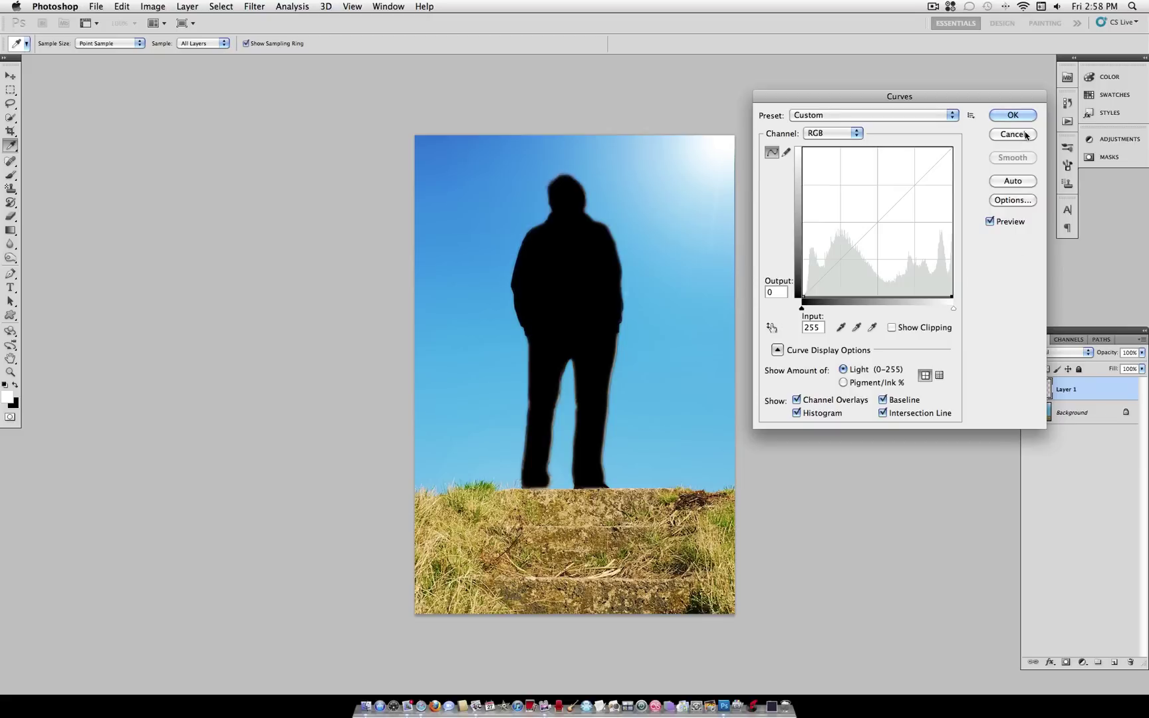
left_click(1013, 115)
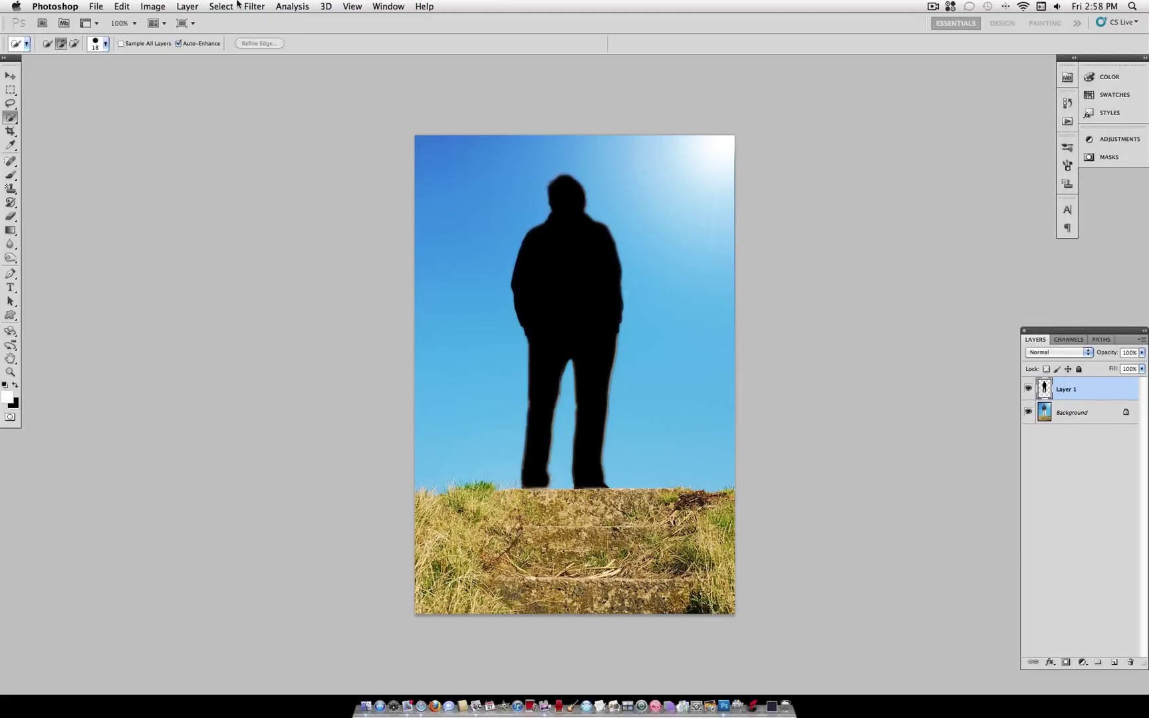
Step: Free Transform the silhouette, flipping it upside down below the man's feet and stretching it to fit
left_click(123, 6)
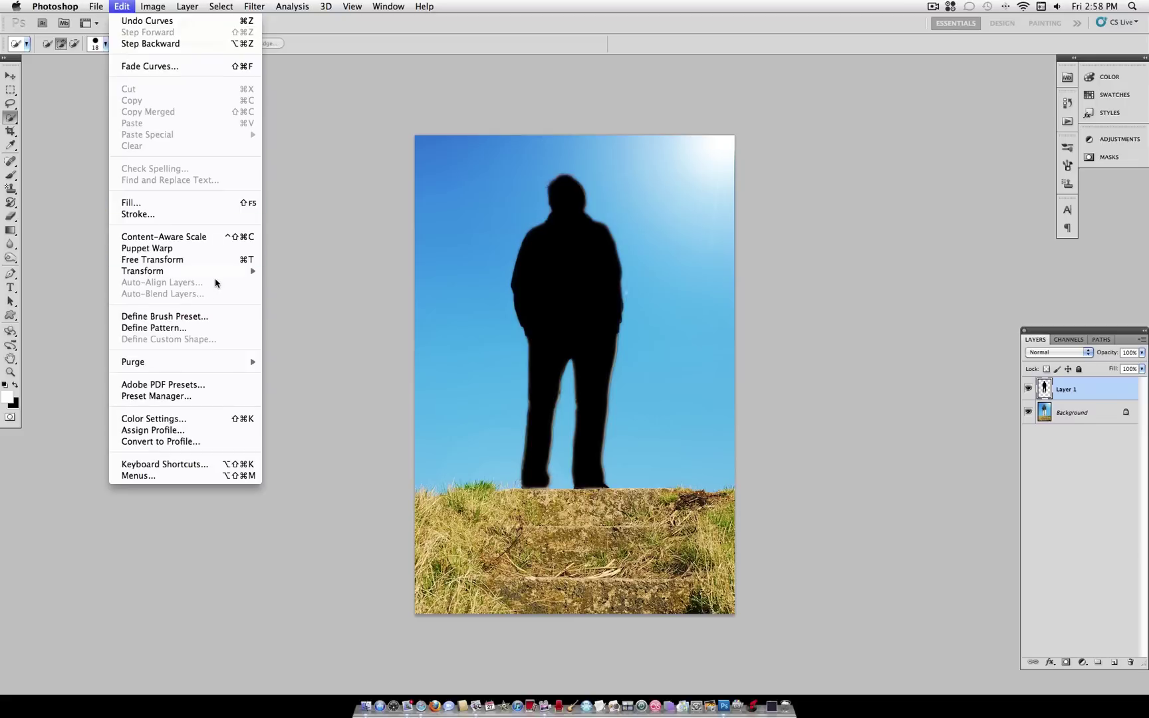
mouse_move(221, 275)
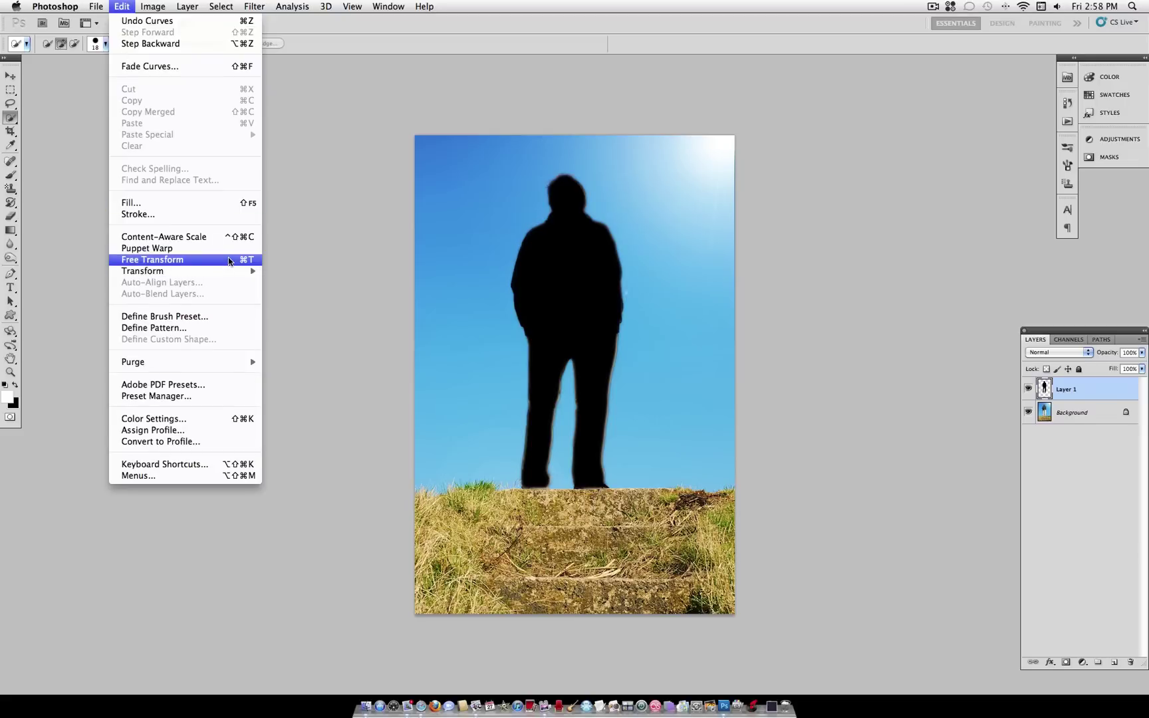
left_click(228, 261)
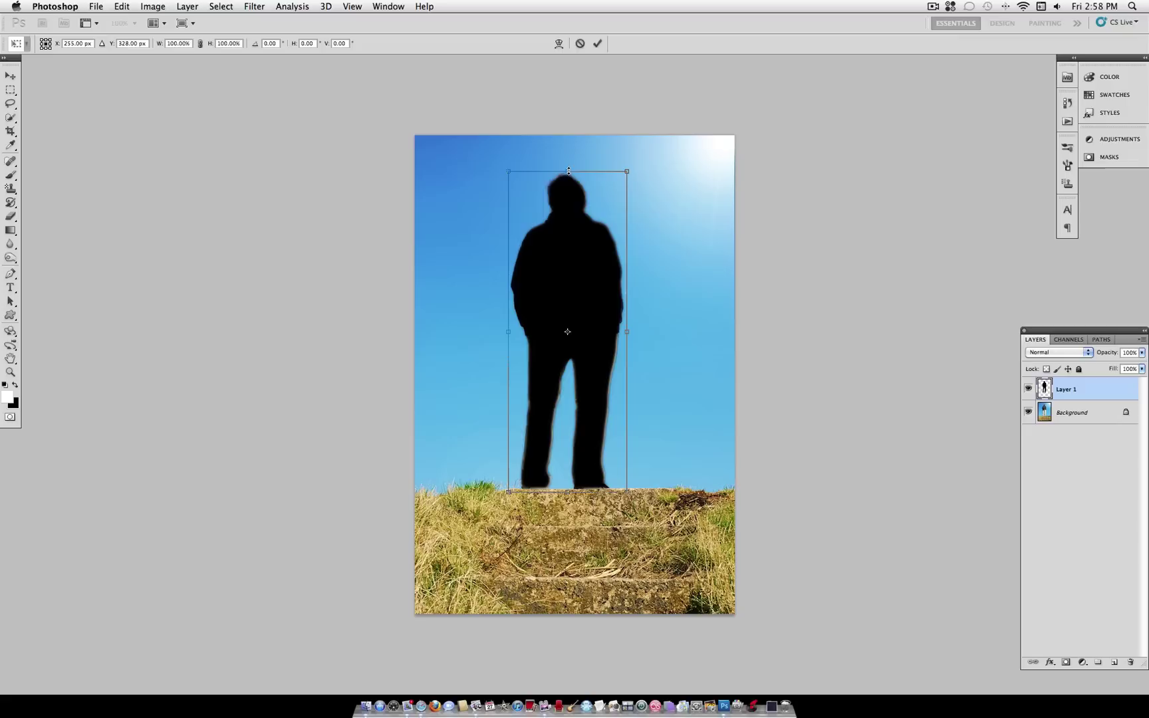
left_click_drag(568, 170, 562, 400)
scroll(561, 400, "up", 10)
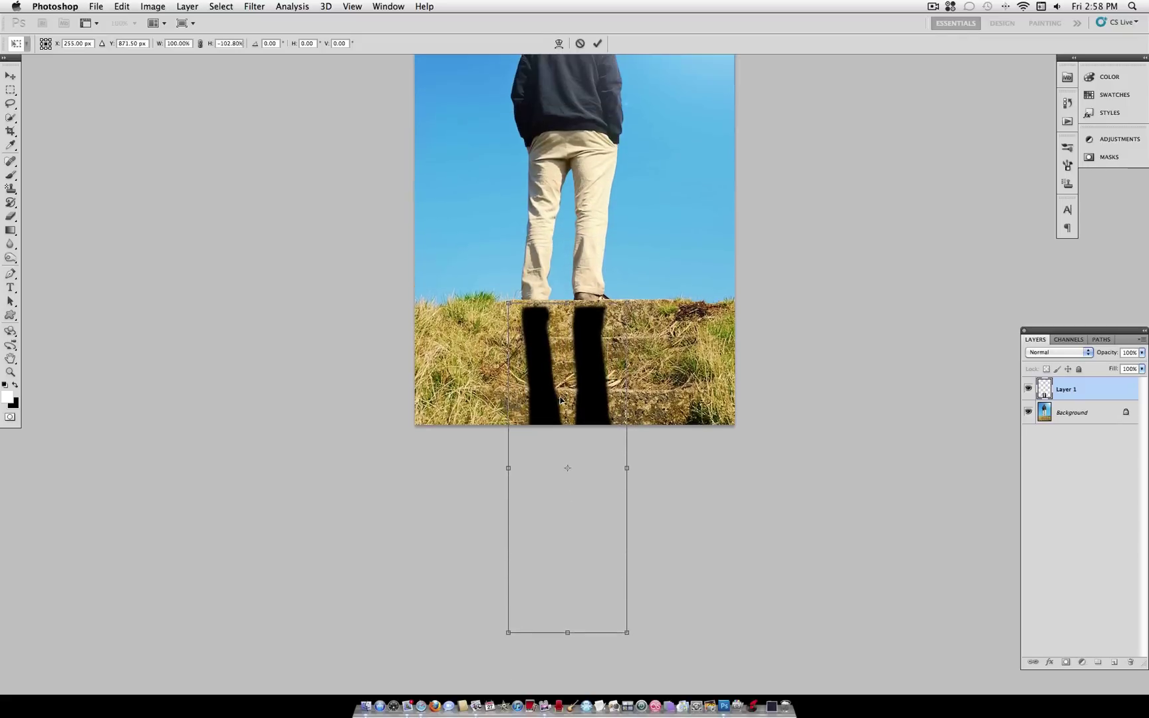
scroll(561, 399, "up", 3)
left_click_drag(571, 531, 569, 522)
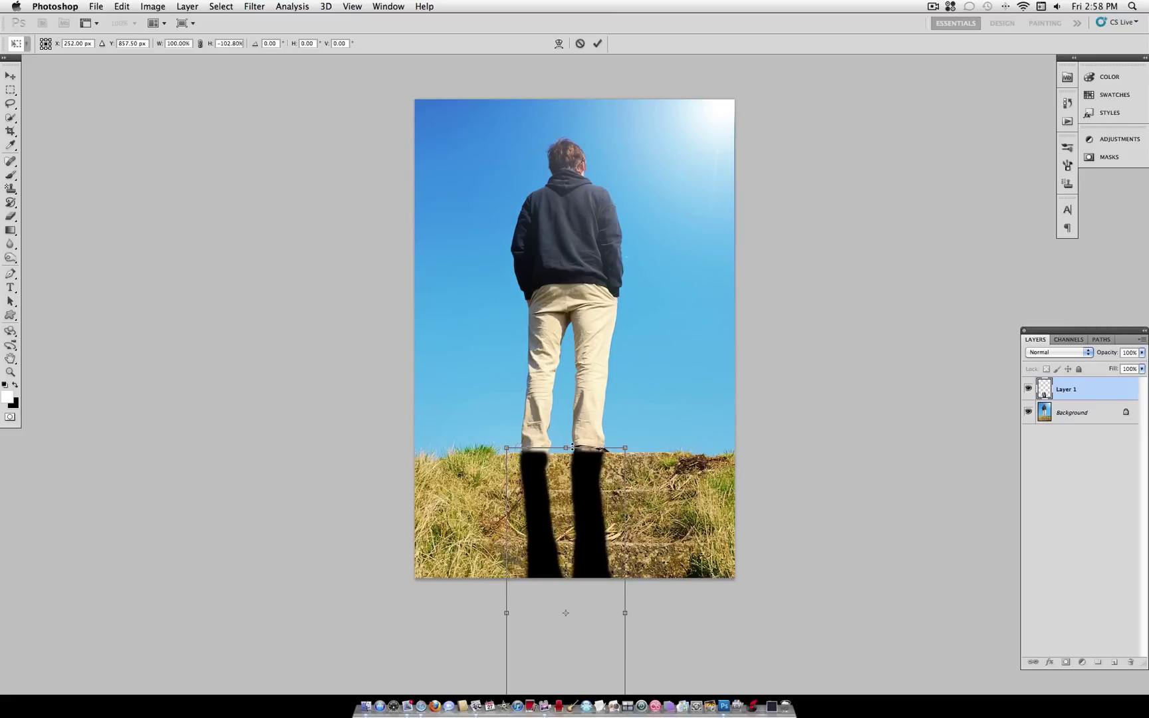
left_click_drag(572, 447, 572, 407)
key("Return")
Step: Move the flipped shadow down so it starts at the man's feet
key("w")
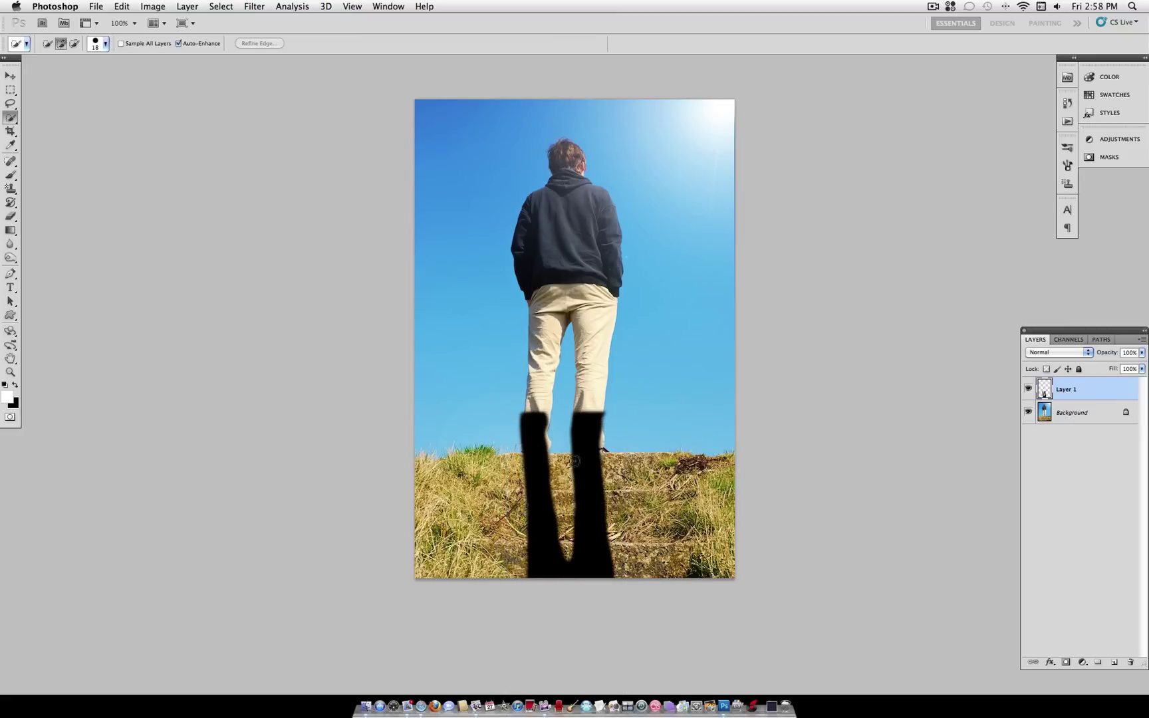
left_click(10, 75)
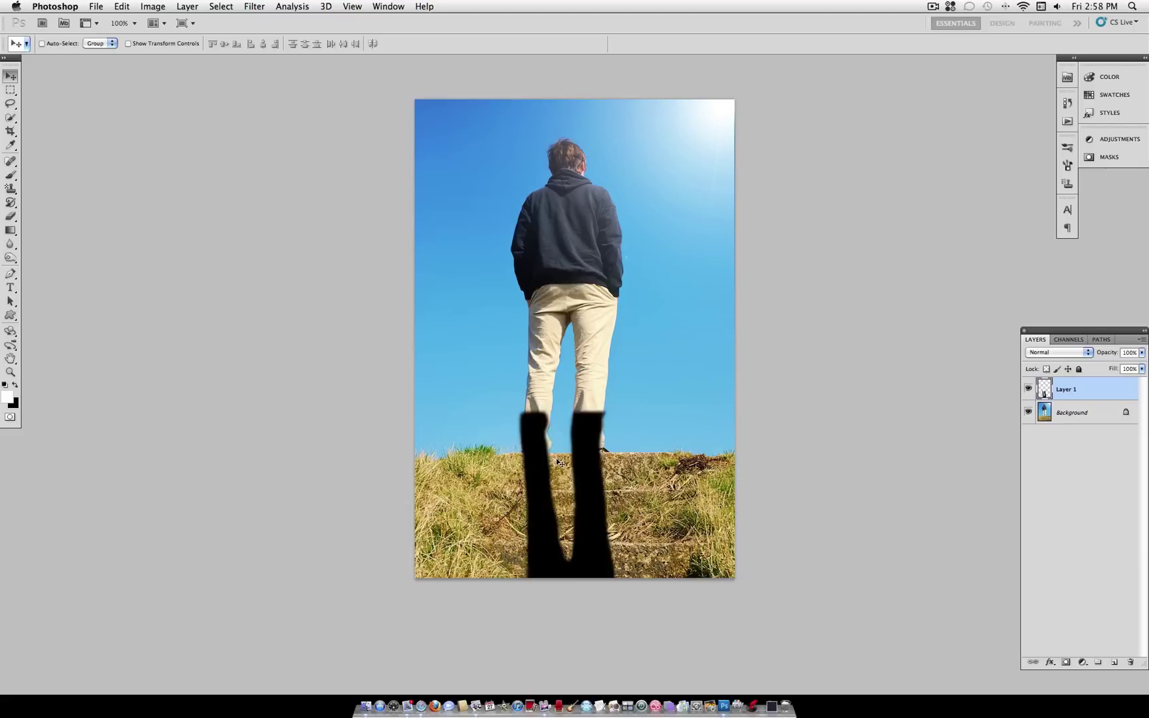
left_click_drag(557, 462, 557, 498)
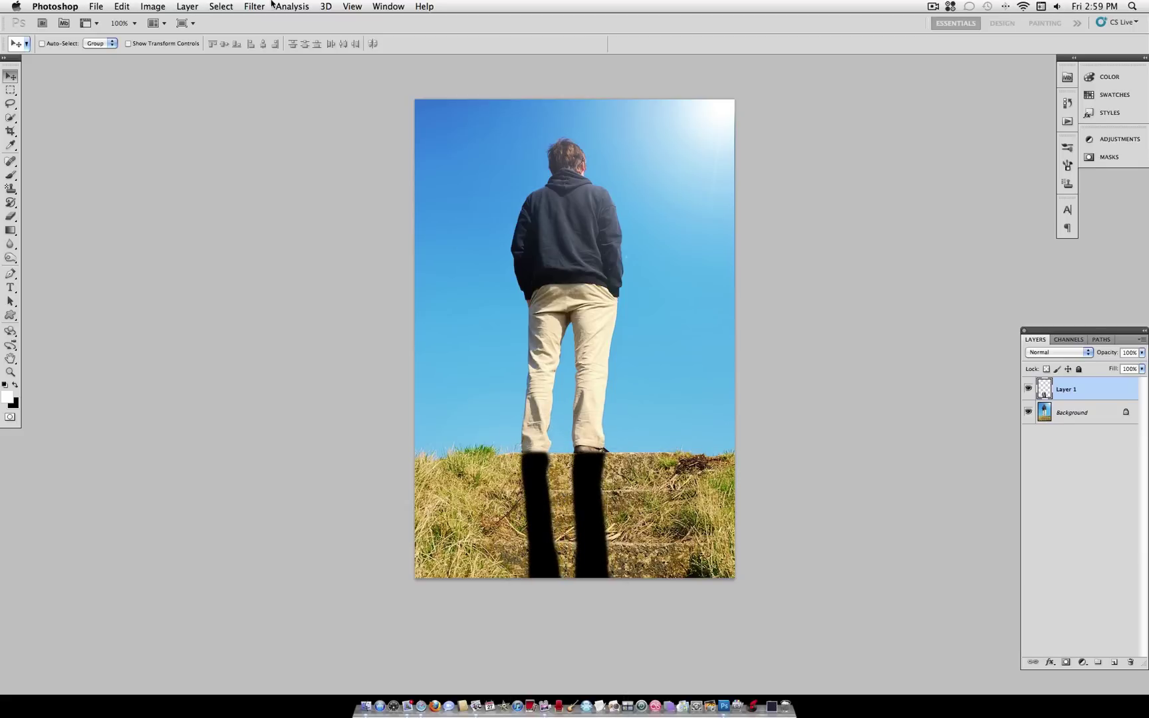
left_click(122, 6)
Step: Skew the shadow so it slants to the left, placed under the man's feet
mouse_move(188, 274)
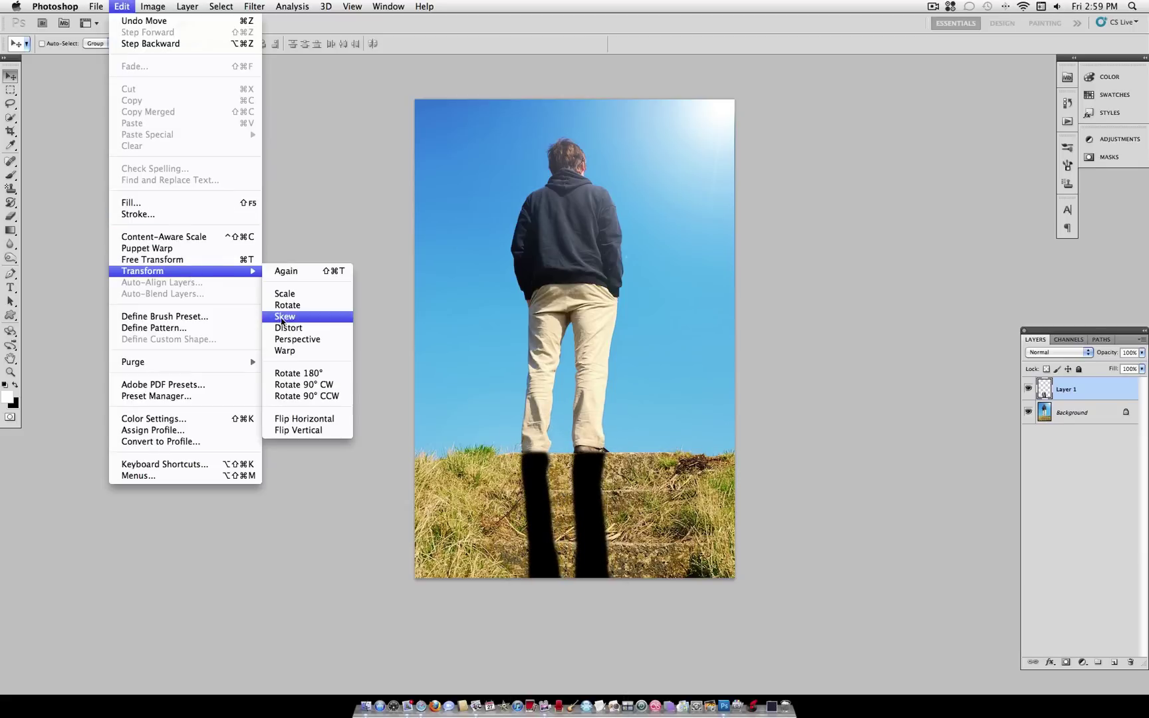
left_click(289, 317)
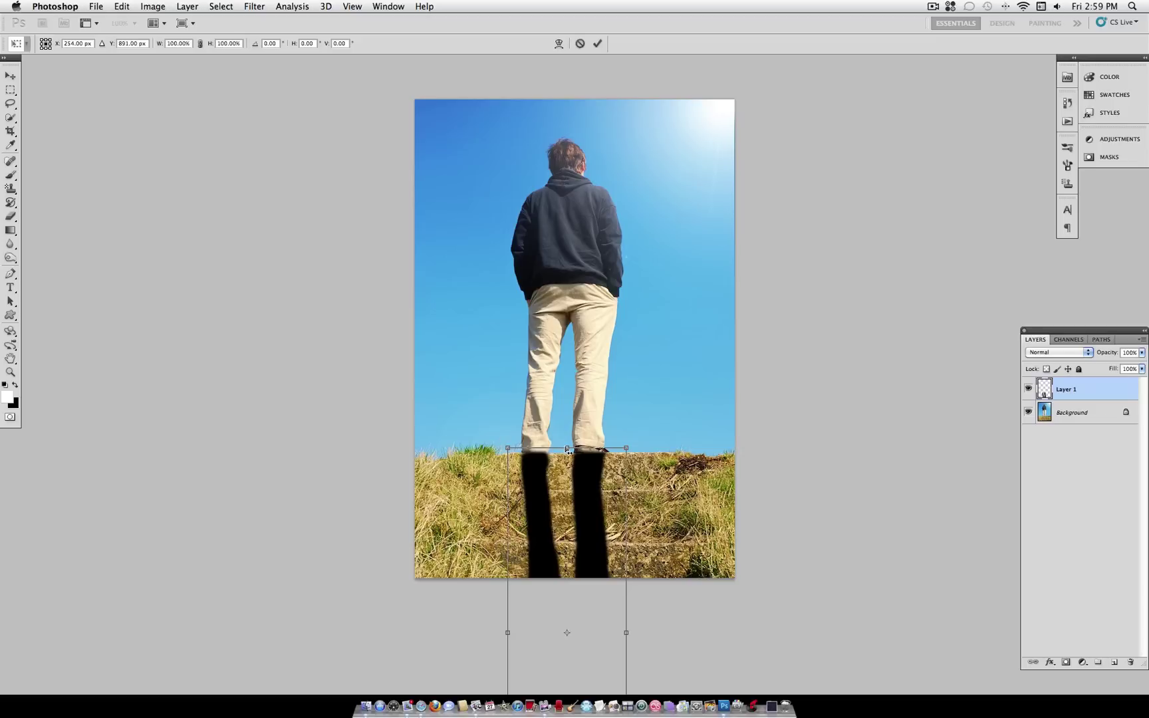
left_click_drag(567, 450, 637, 456)
left_click_drag(626, 511, 537, 335)
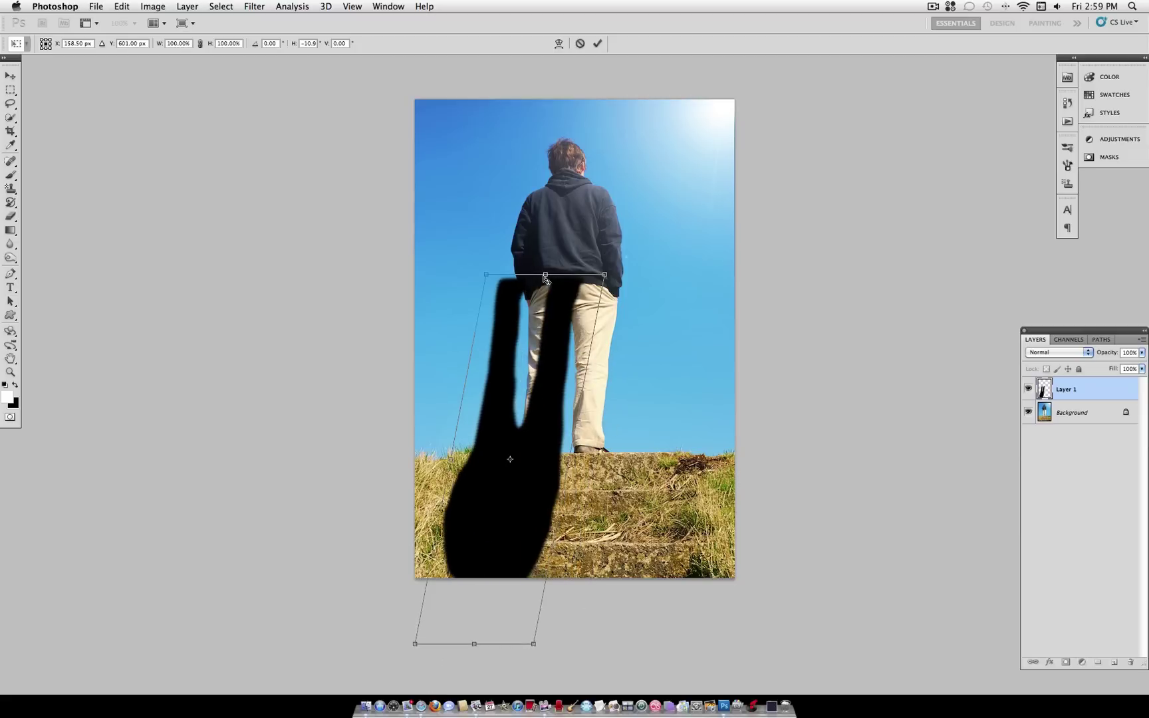
left_click_drag(545, 276, 653, 286)
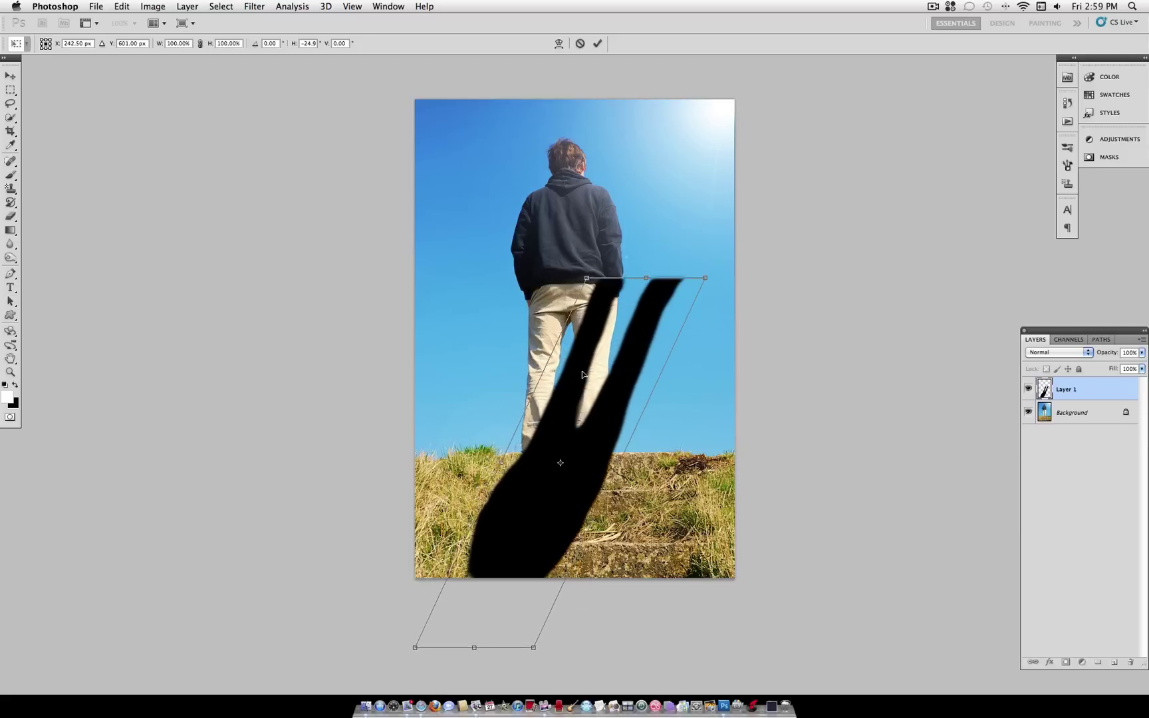
left_click_drag(602, 323, 544, 497)
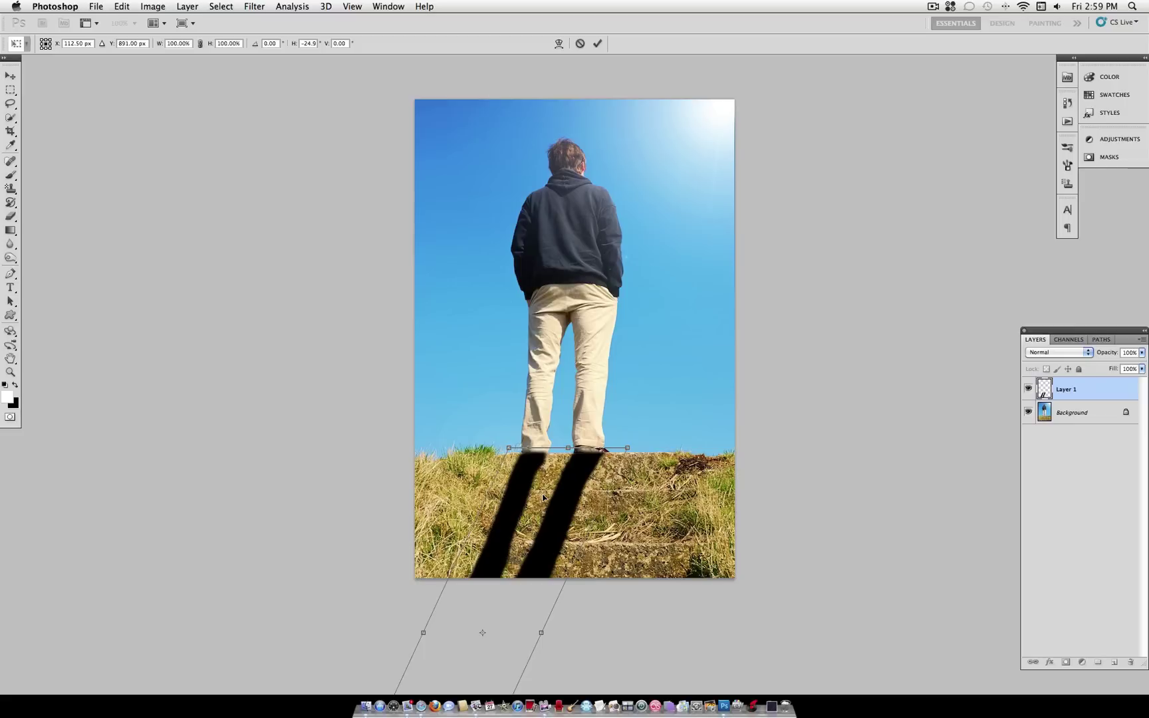
key("Return")
Step: Scale the shadow down and shorten it to about 64% height, fitted to the feet
key("ctrl+t")
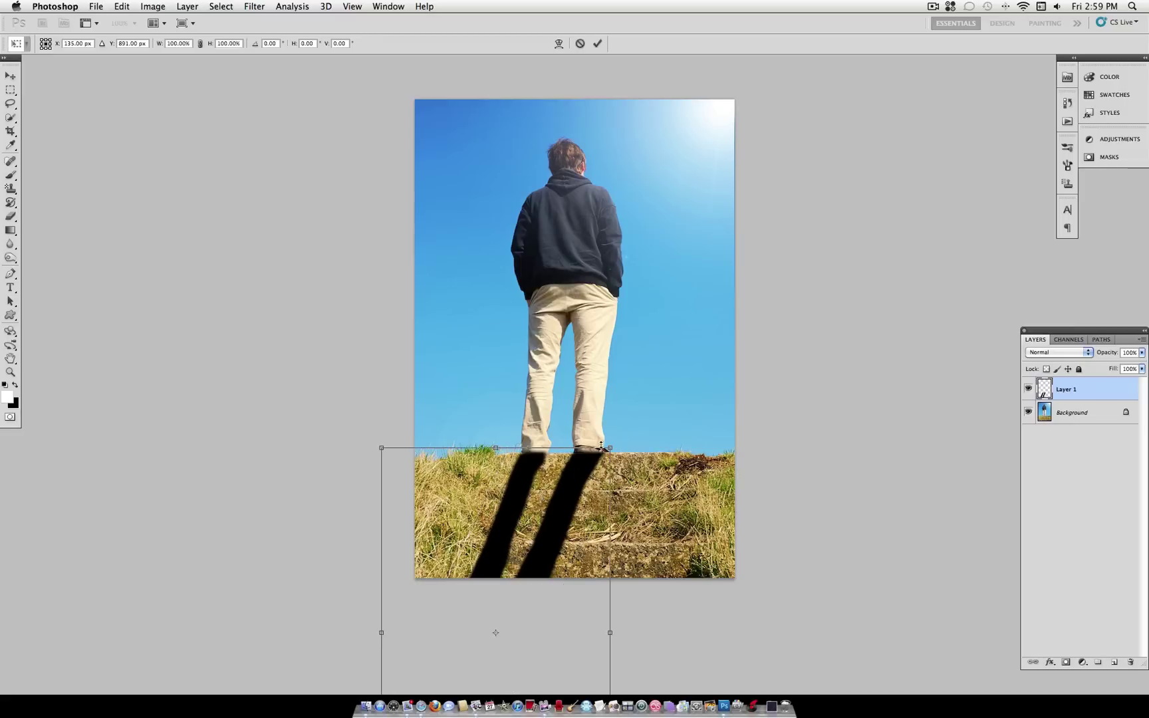
left_click_drag(606, 450, 595, 457)
left_click_drag(518, 531, 524, 520)
left_click_drag(494, 445, 516, 516)
key("shift+Up")
key("shift+Up")
key("shift+Up")
key("shift+Up")
key("shift+Up")
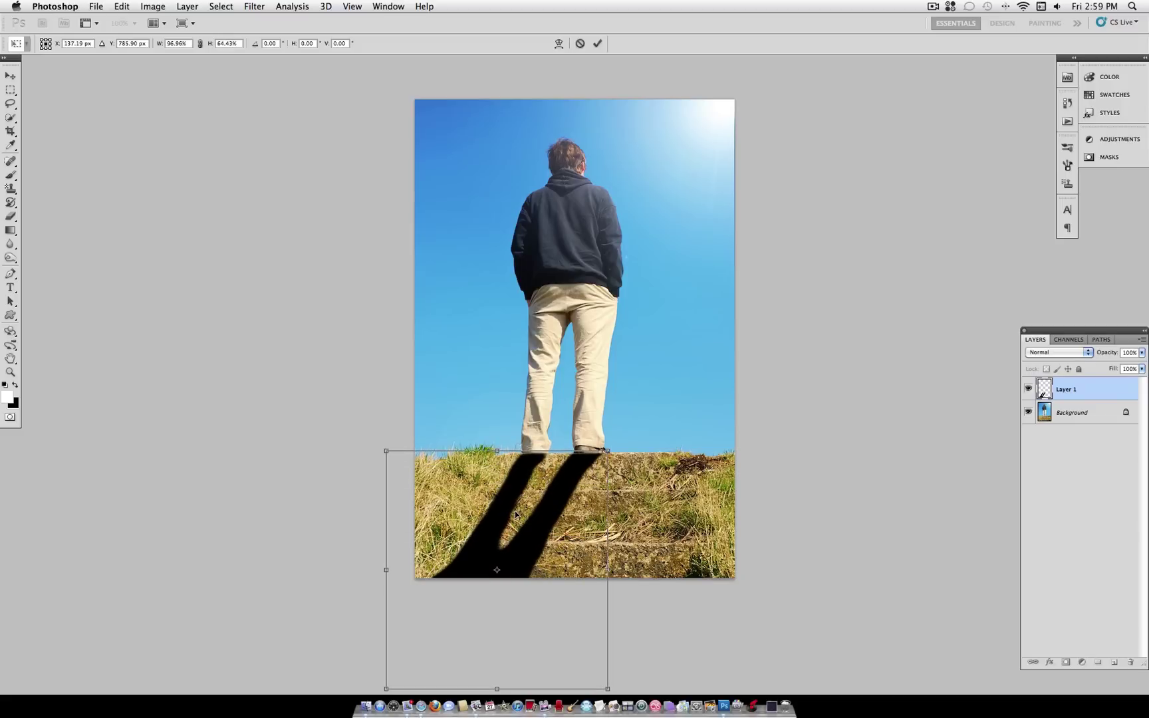
key("Return")
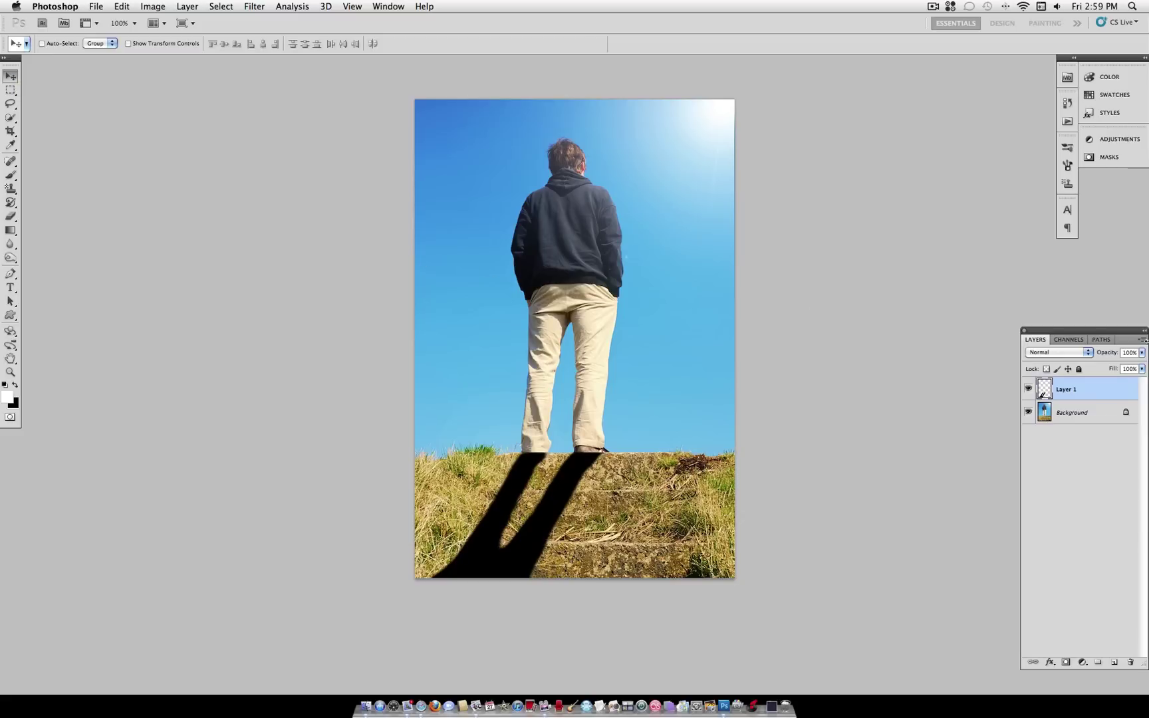
Step: Lower Layer 1's opacity to 67%
left_click(1141, 353)
left_click_drag(1114, 367, 1122, 367)
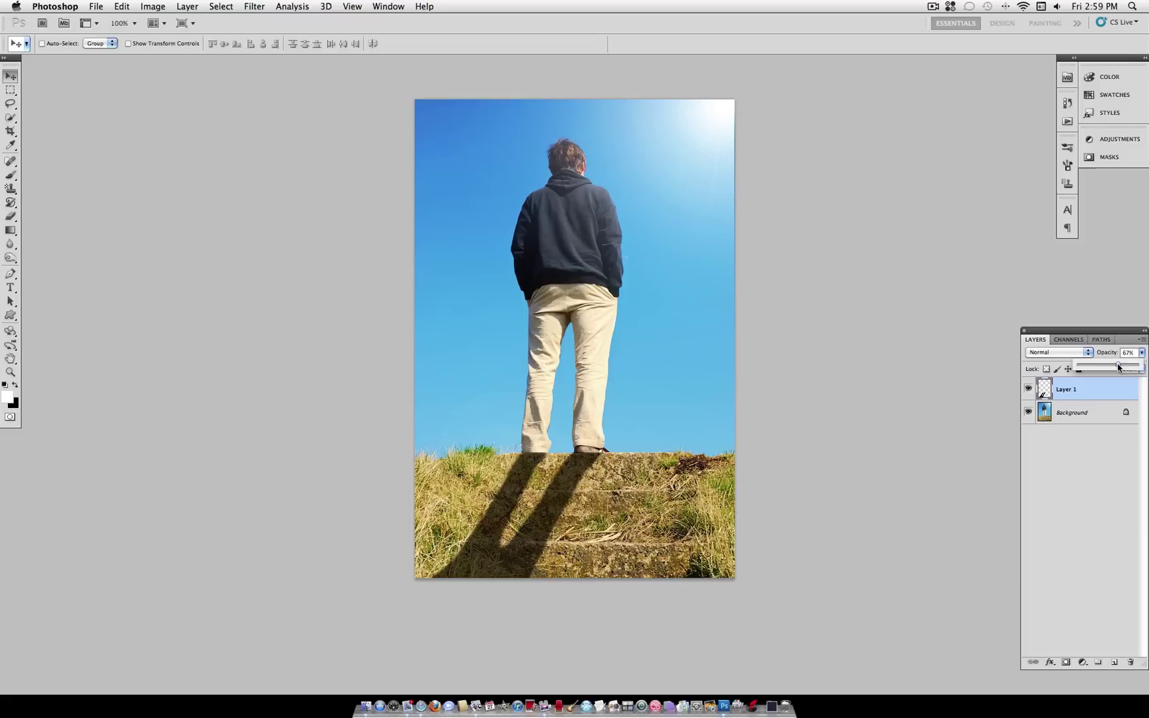
Step: Blur the shadow's lower-left area using an 83 px Blur Tool brush
left_click(10, 246)
left_click(41, 243)
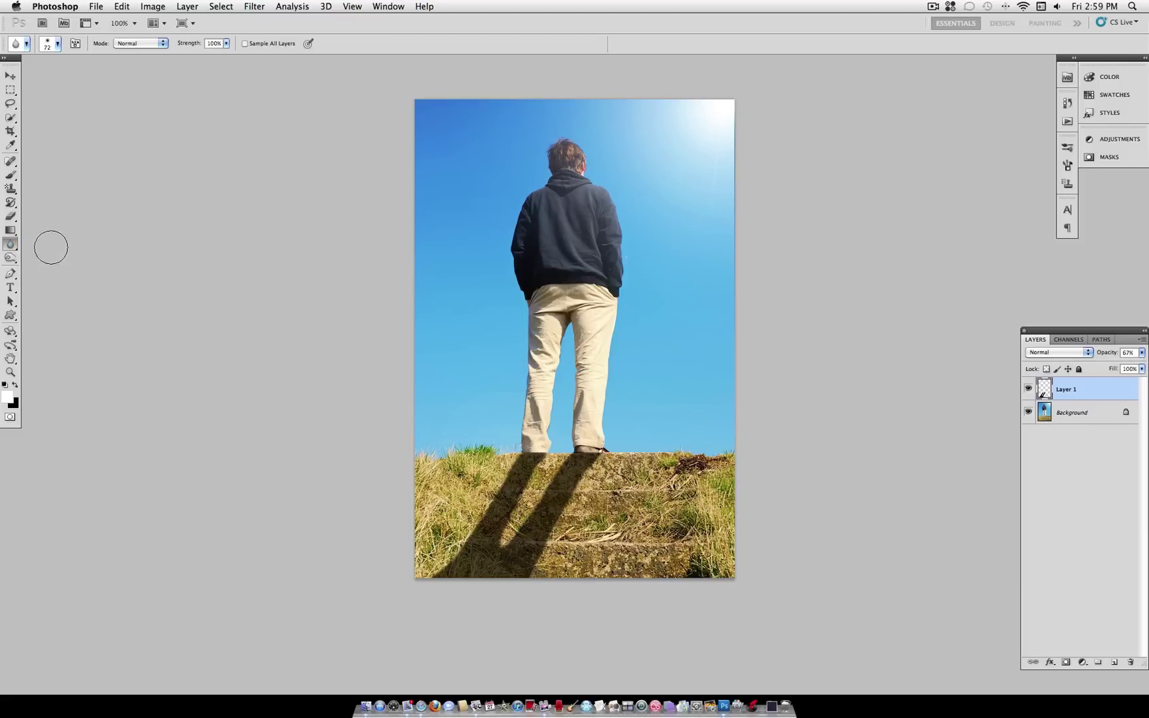
left_click(58, 43)
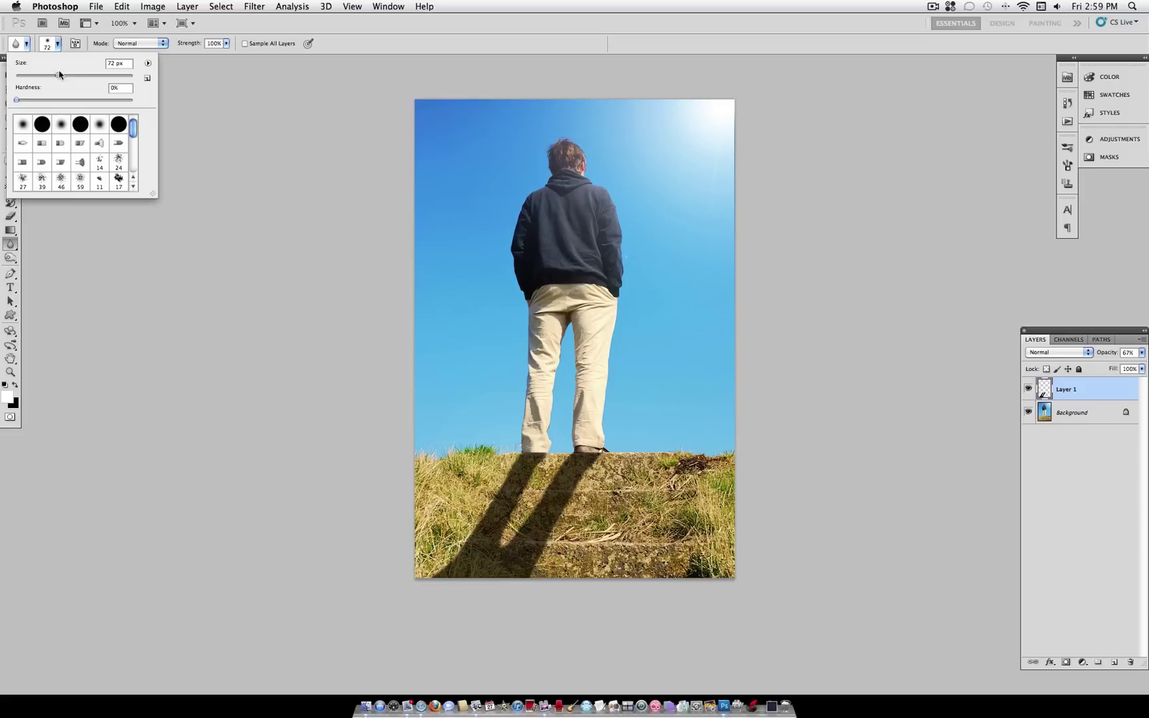
left_click_drag(62, 75, 64, 75)
left_click(57, 43)
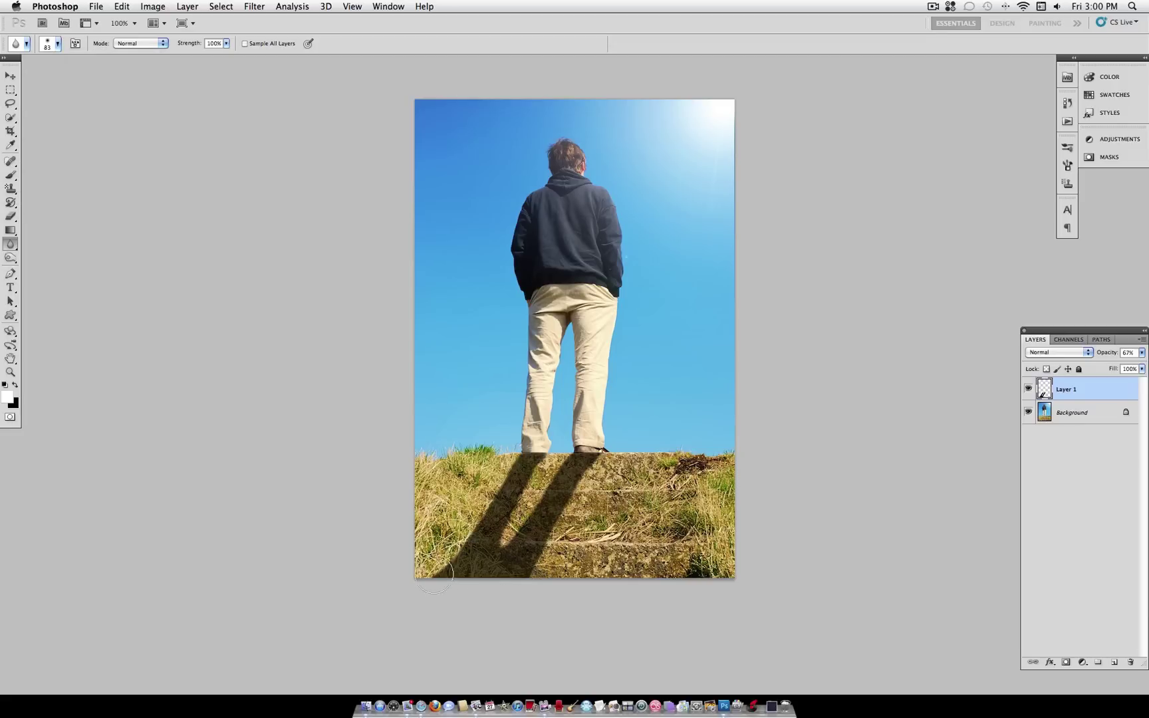
mouse_move(418, 578)
left_mouse_down()
mouse_move(460, 542)
mouse_move(449, 556)
mouse_move(529, 567)
mouse_move(503, 543)
mouse_move(509, 532)
mouse_move(498, 558)
mouse_move(562, 549)
mouse_move(555, 558)
mouse_move(570, 508)
mouse_move(550, 548)
mouse_move(549, 520)
mouse_move(570, 525)
mouse_move(546, 546)
mouse_move(498, 495)
mouse_move(456, 541)
mouse_move(458, 525)
mouse_move(460, 542)
mouse_move(582, 504)
mouse_move(553, 537)
mouse_move(503, 522)
mouse_move(506, 500)
mouse_move(475, 528)
left_mouse_up()
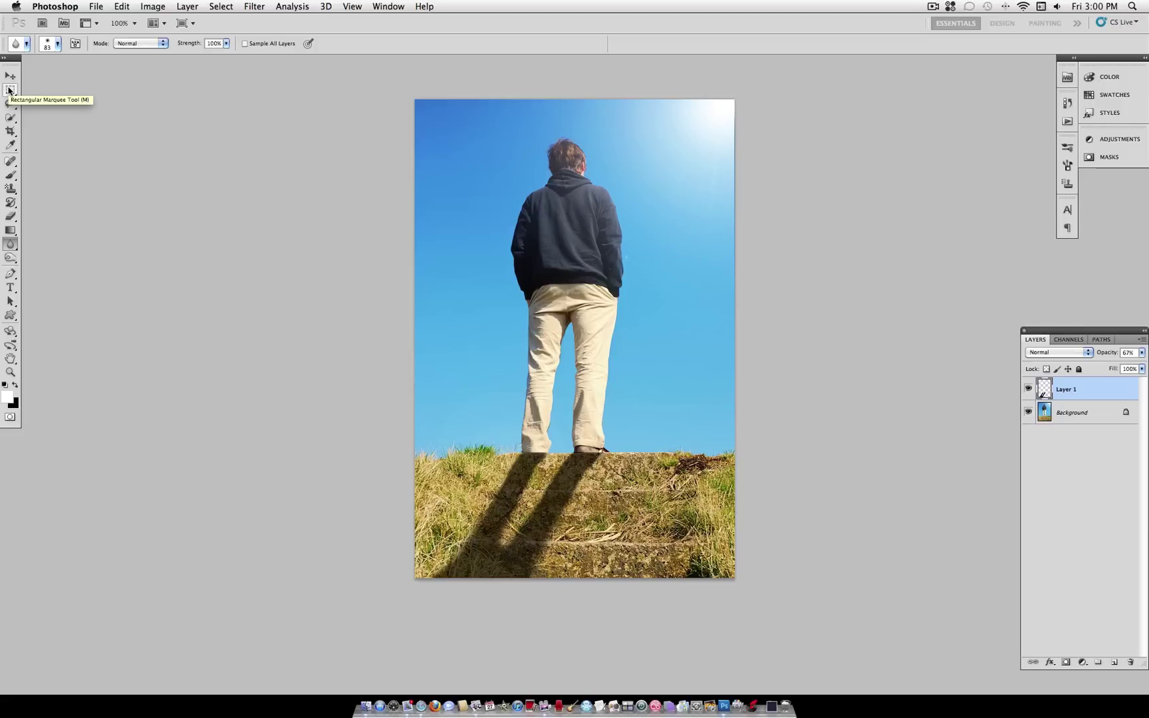
Step: Select a strip across the shadow's lower part and shift it along the step
left_click_drag(9, 91, 30, 91)
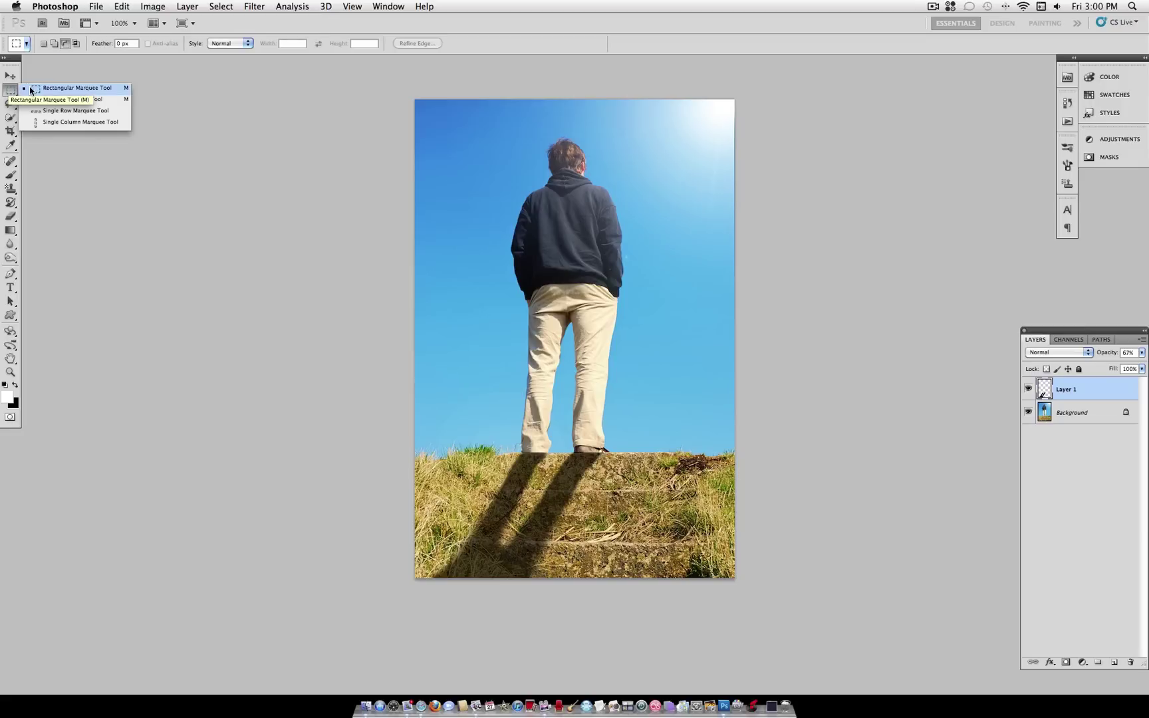
left_click(31, 88)
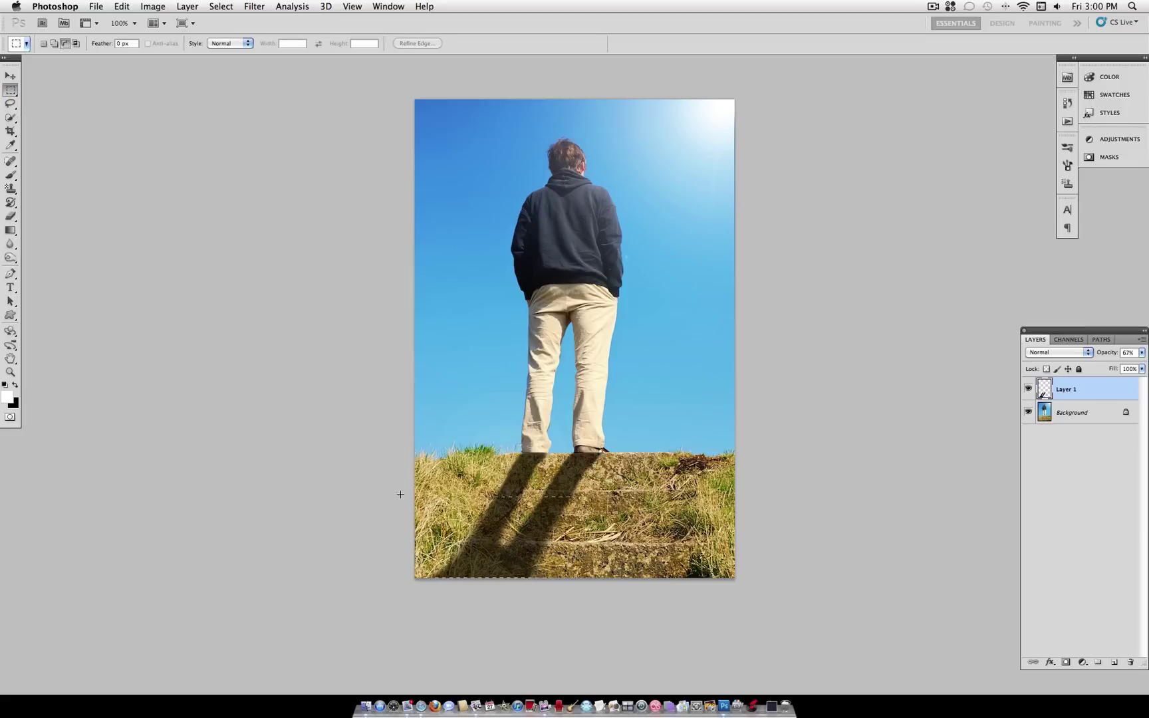
left_click_drag(401, 494, 379, 489)
left_click(11, 75)
left_click_drag(571, 524, 563, 522)
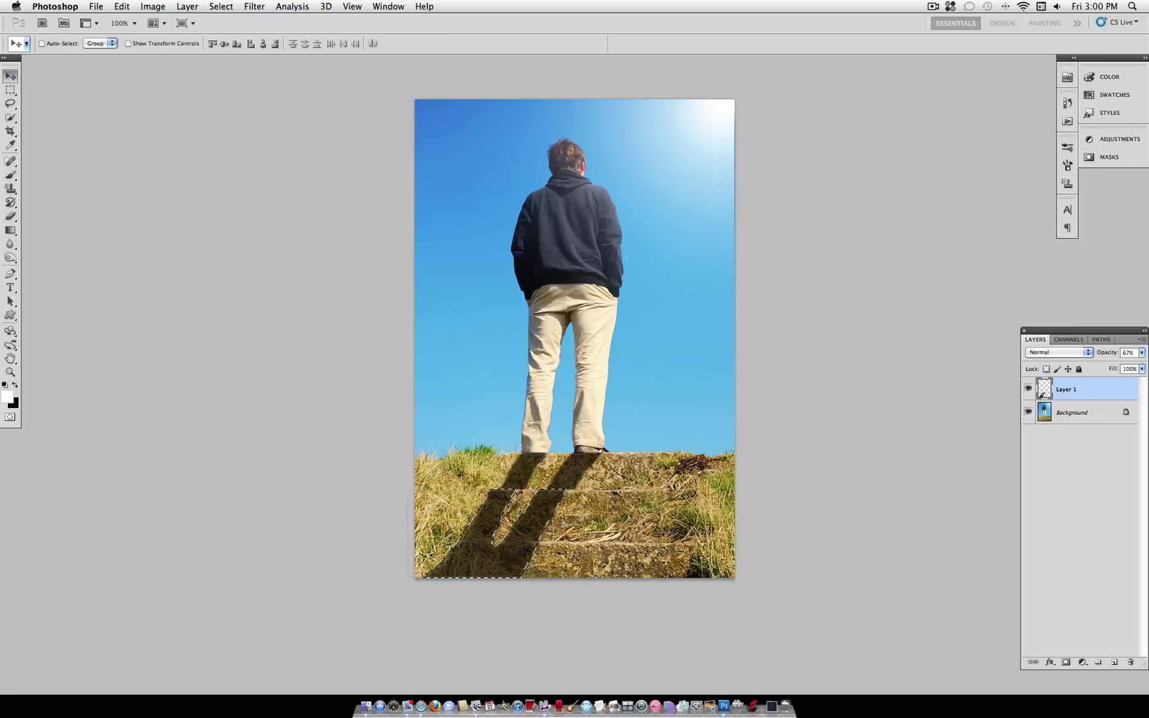
Step: Deselect, then select a lower shadow strip and offset it at the bottom step's edge
key("m")
right_click(526, 481)
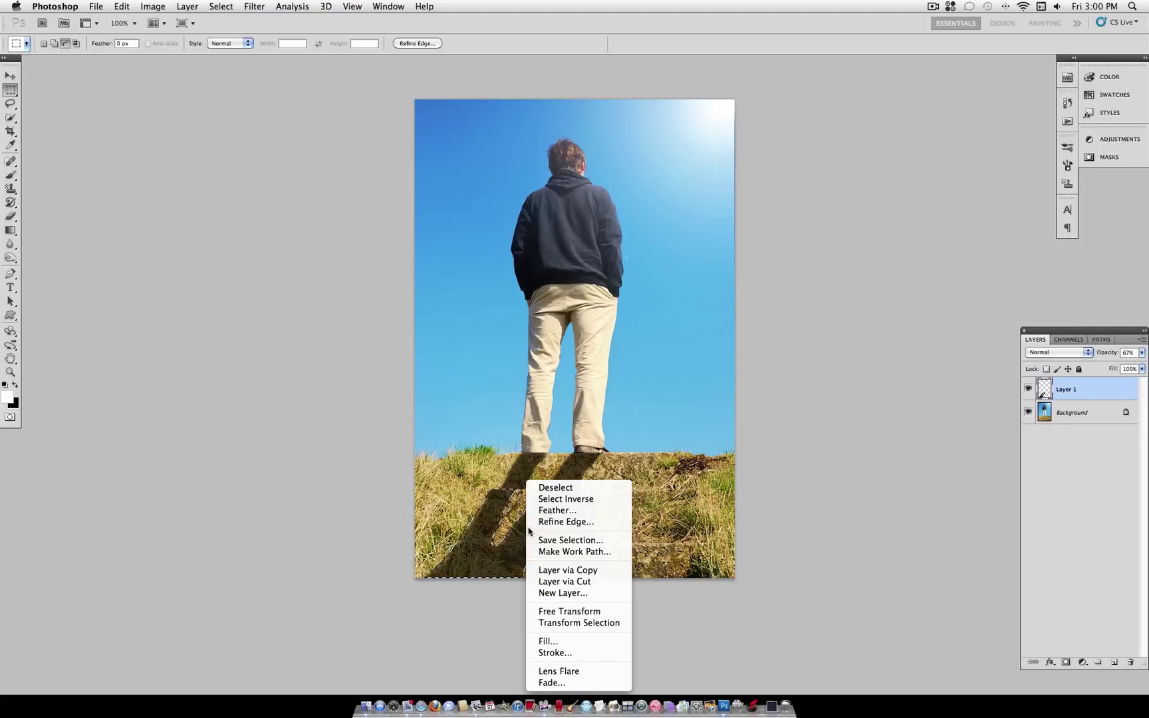
left_click(553, 487)
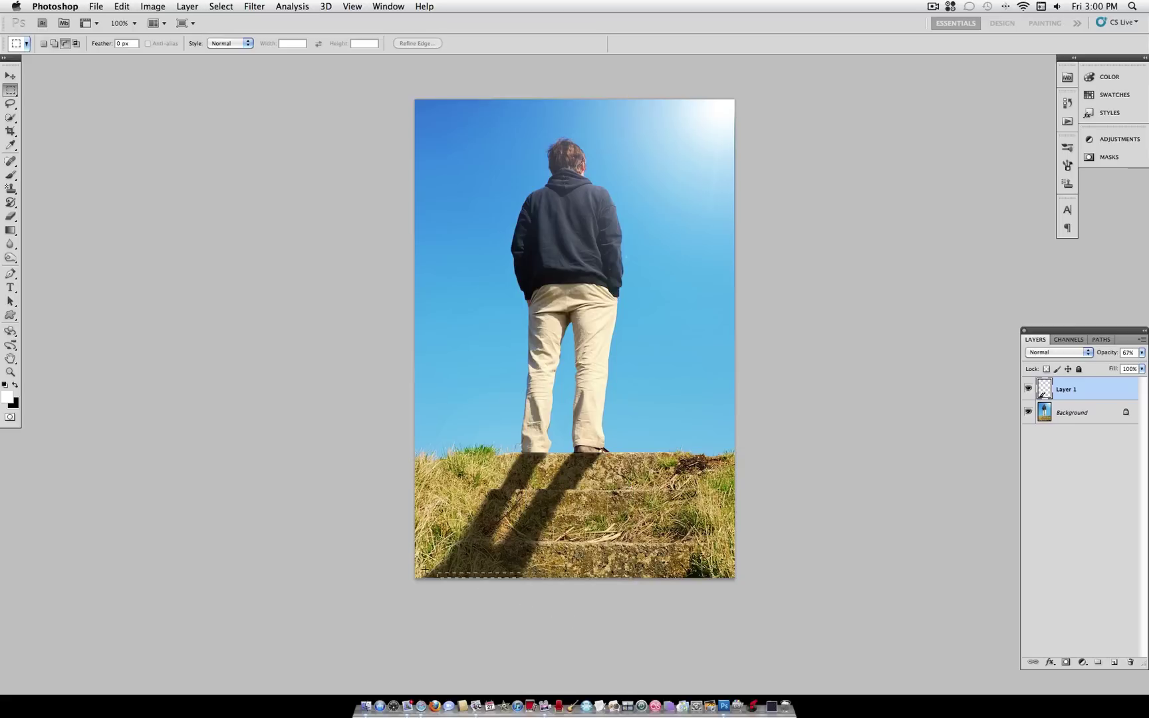
left_click_drag(380, 545, 375, 541)
left_click(11, 75)
left_click_drag(554, 559, 625, 575)
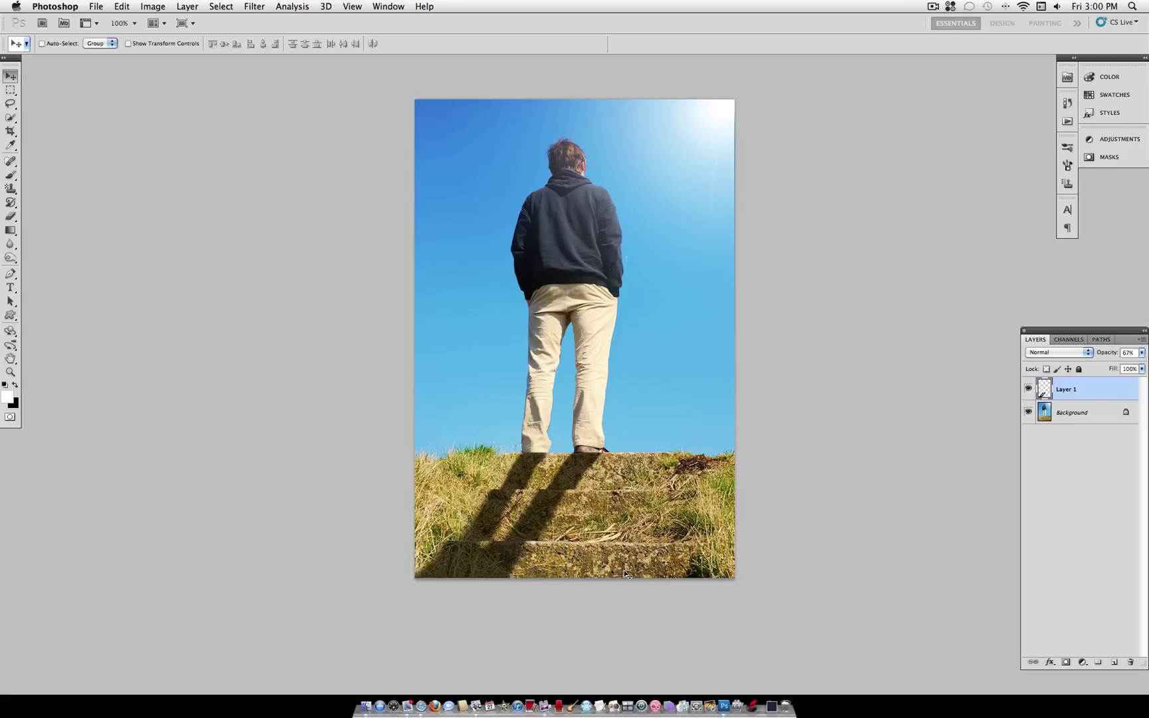
Step: Switch to the Blur Tool and reduce its brush size to 20 px
left_click(10, 243)
left_click(58, 44)
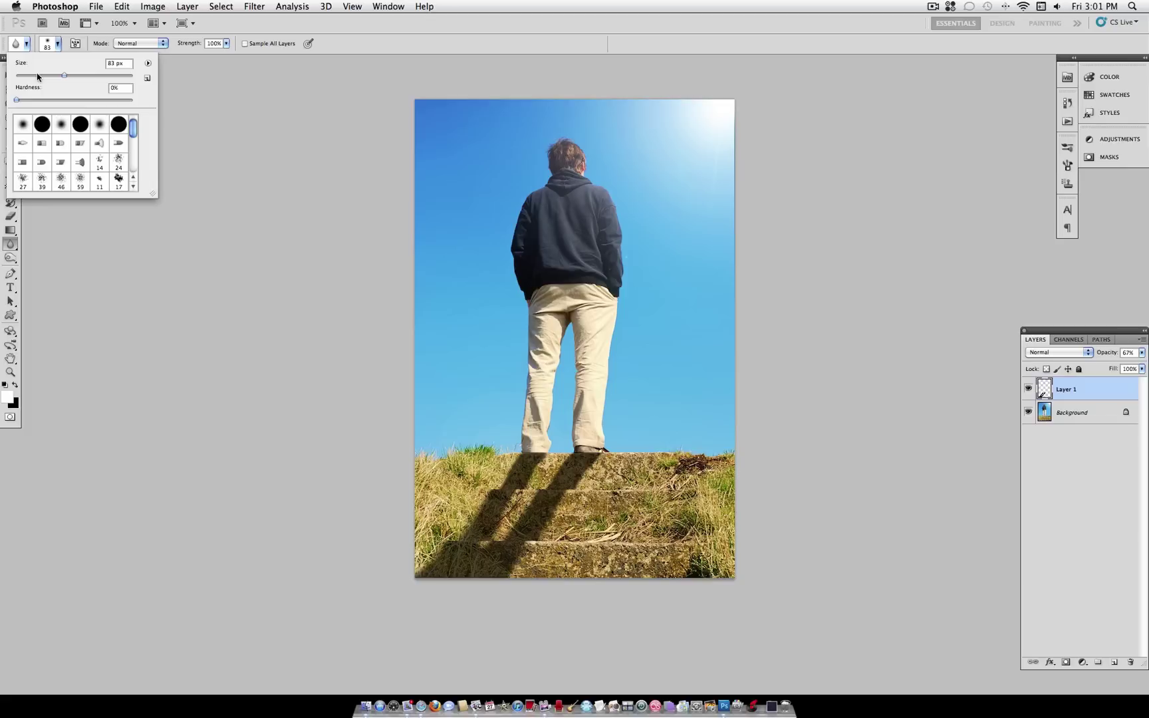
left_click_drag(40, 75, 26, 77)
left_click(453, 540)
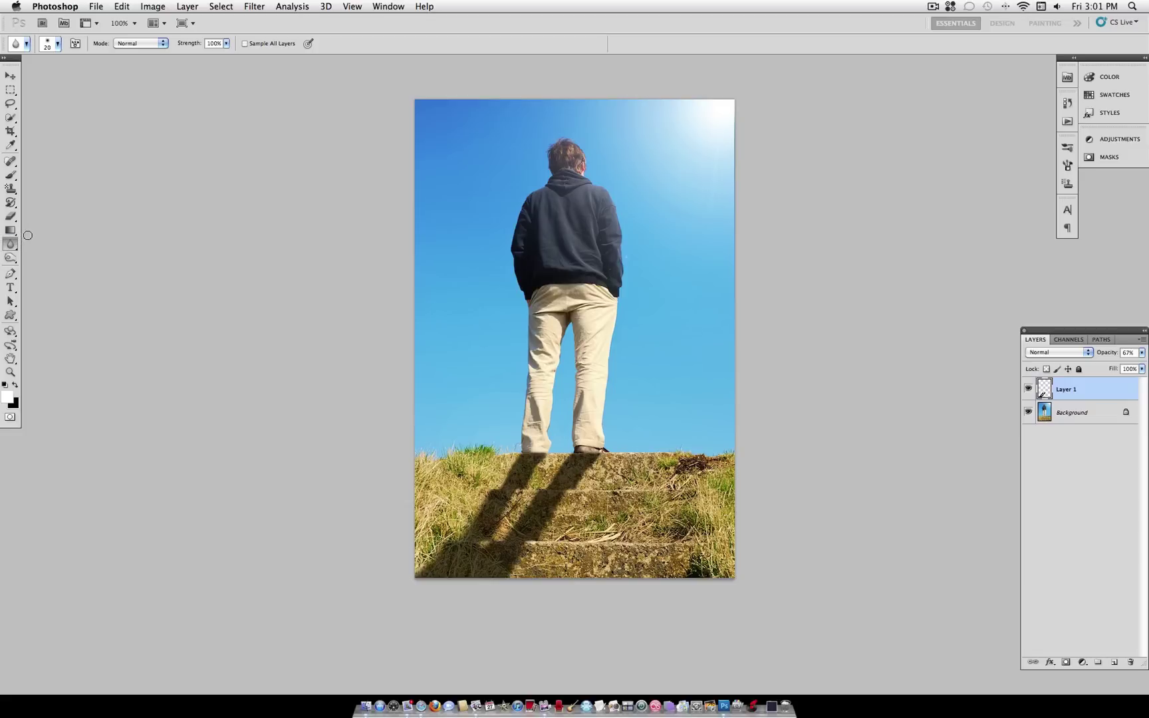
Step: Add a Reveal All layer mask to the shadow layer (Layer 1)
left_click(188, 6)
mouse_move(256, 159)
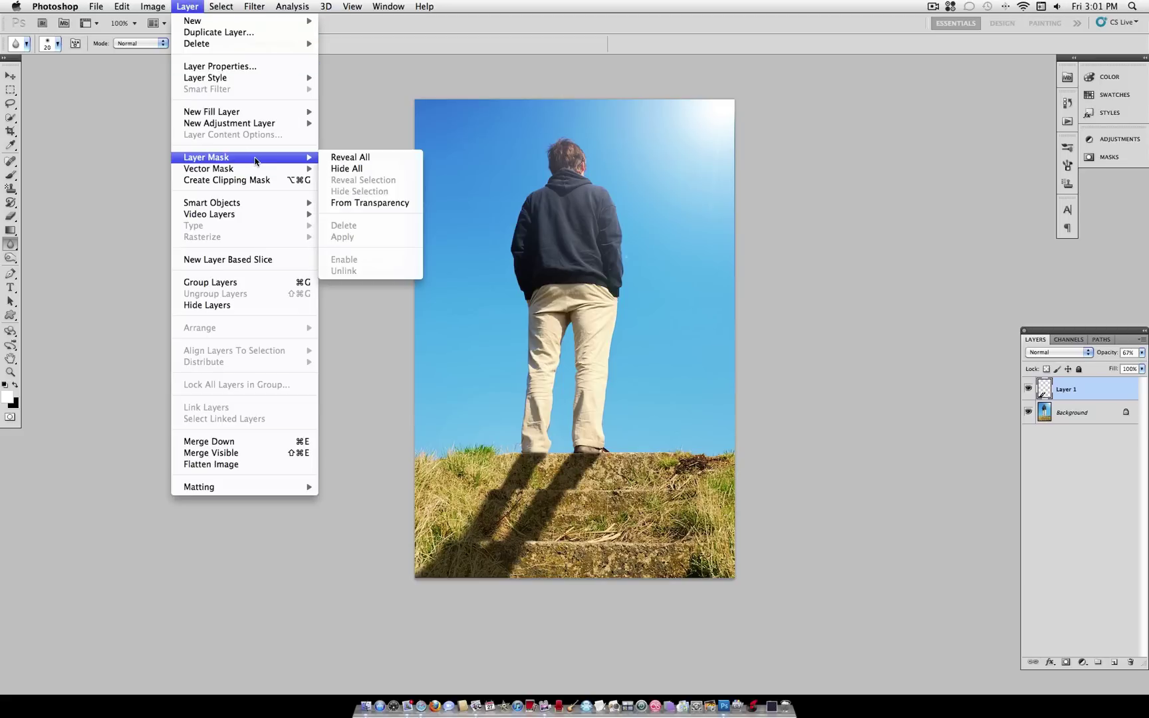
left_click(353, 159)
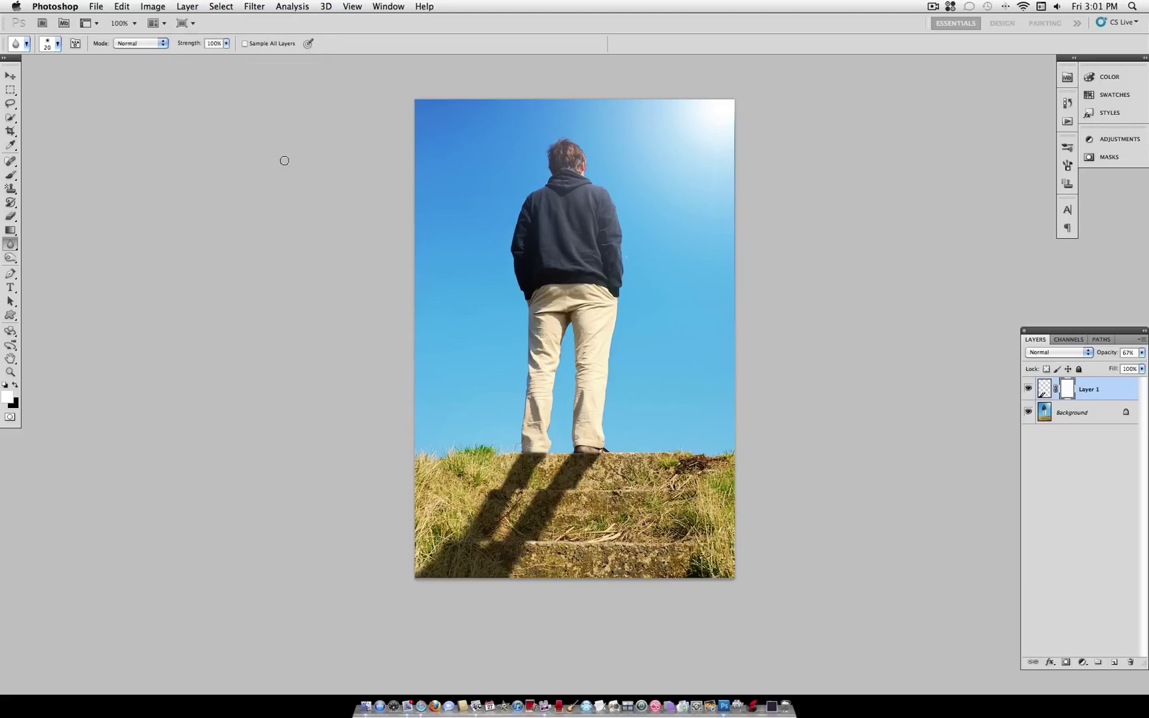
Step: Set up the Brush Tool at 360 px and 25% opacity with default black and white colours
left_click(11, 175)
left_click(47, 175)
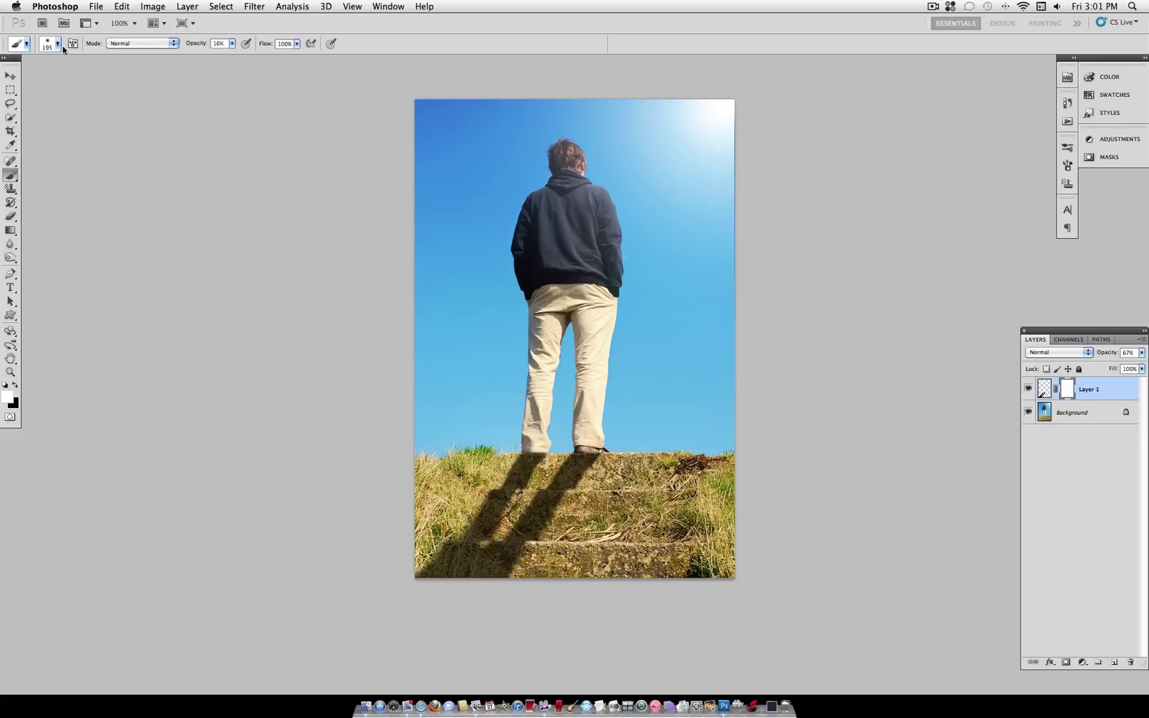
left_click(59, 43)
left_click_drag(107, 77, 114, 76)
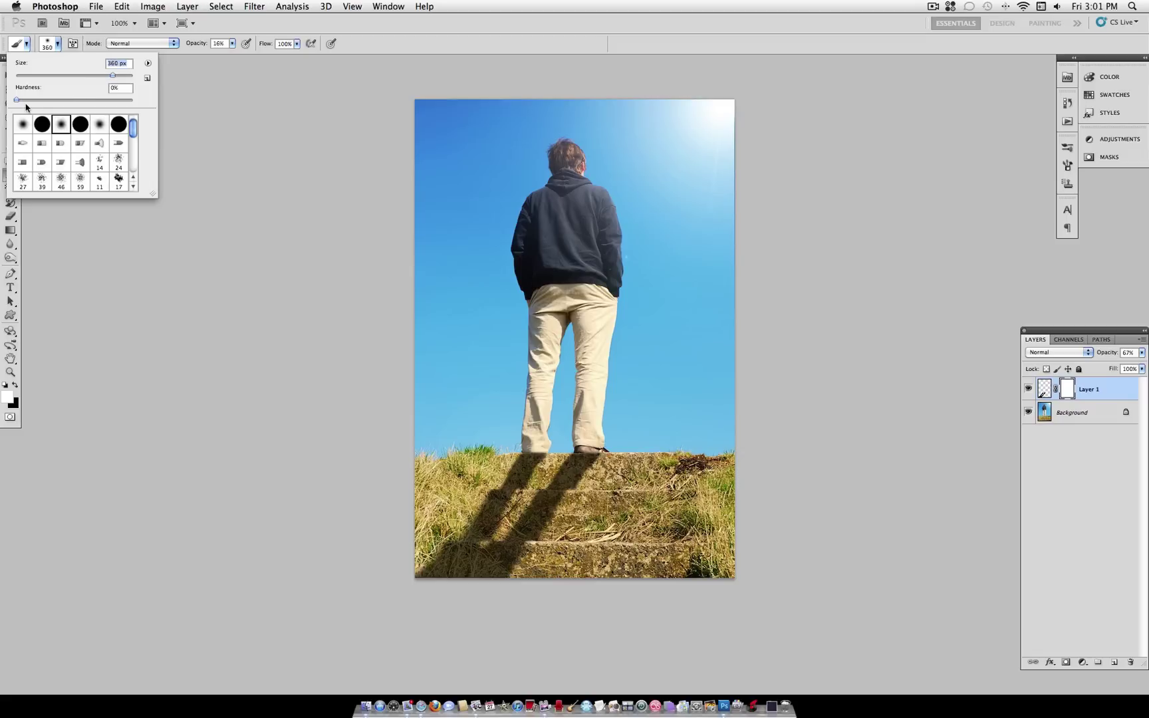
left_click(59, 44)
left_click(232, 44)
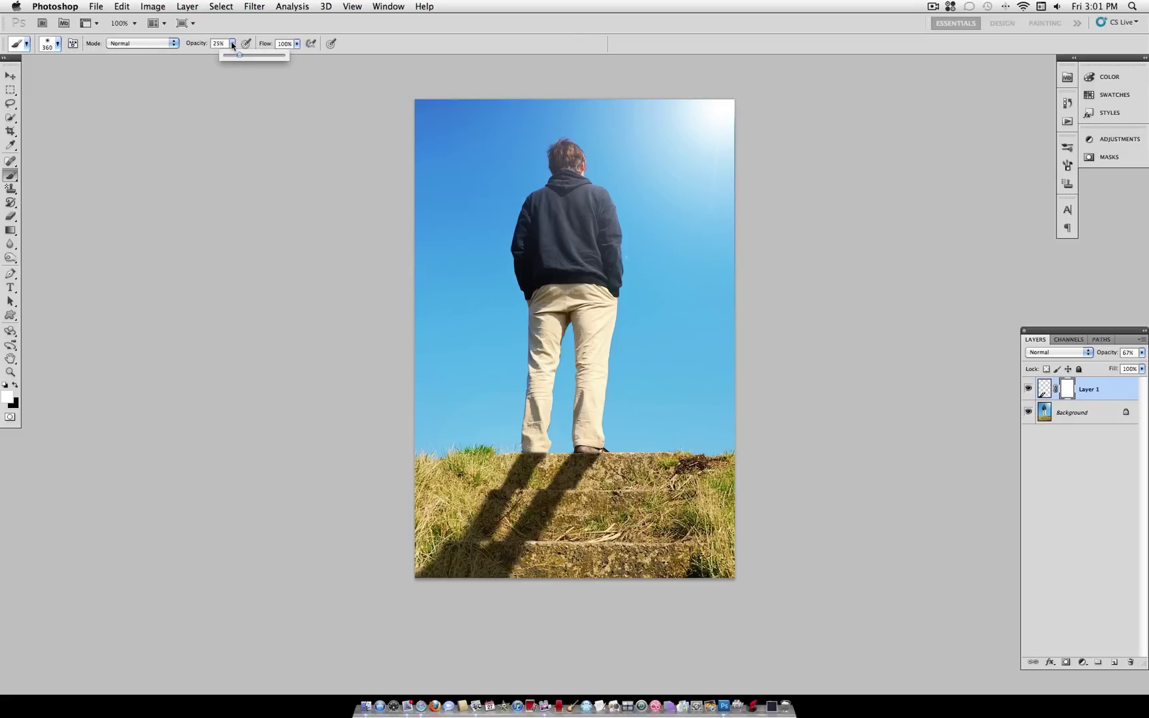
left_click(232, 44)
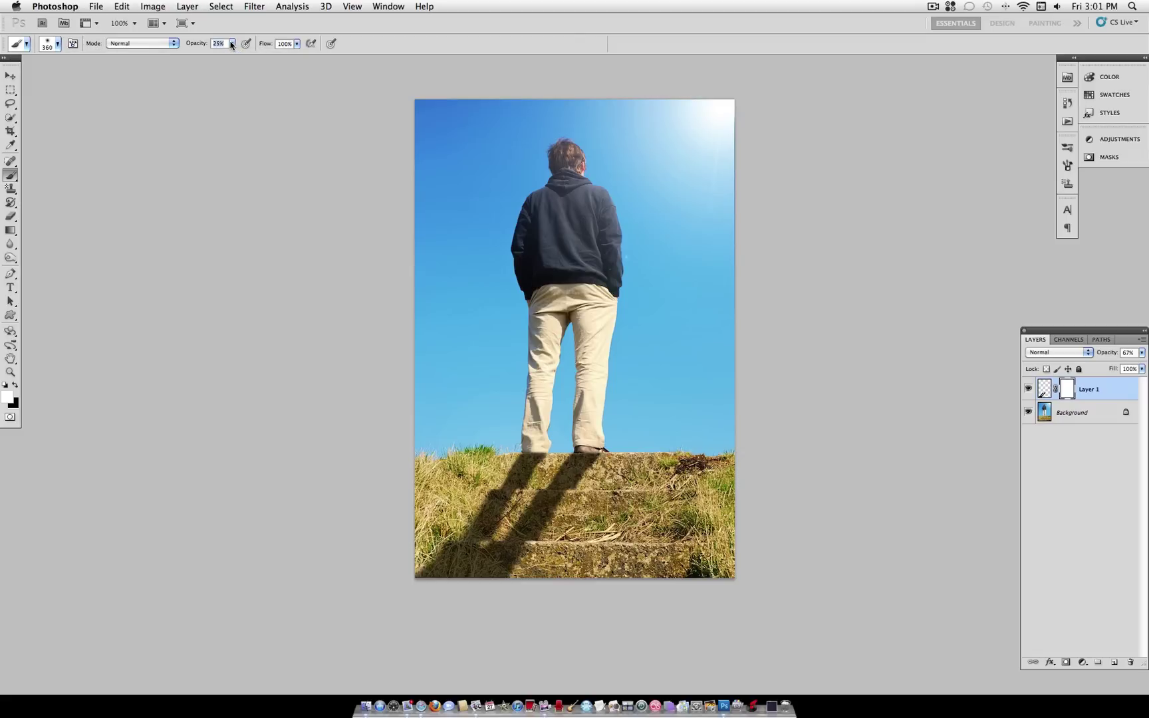
left_click(6, 387)
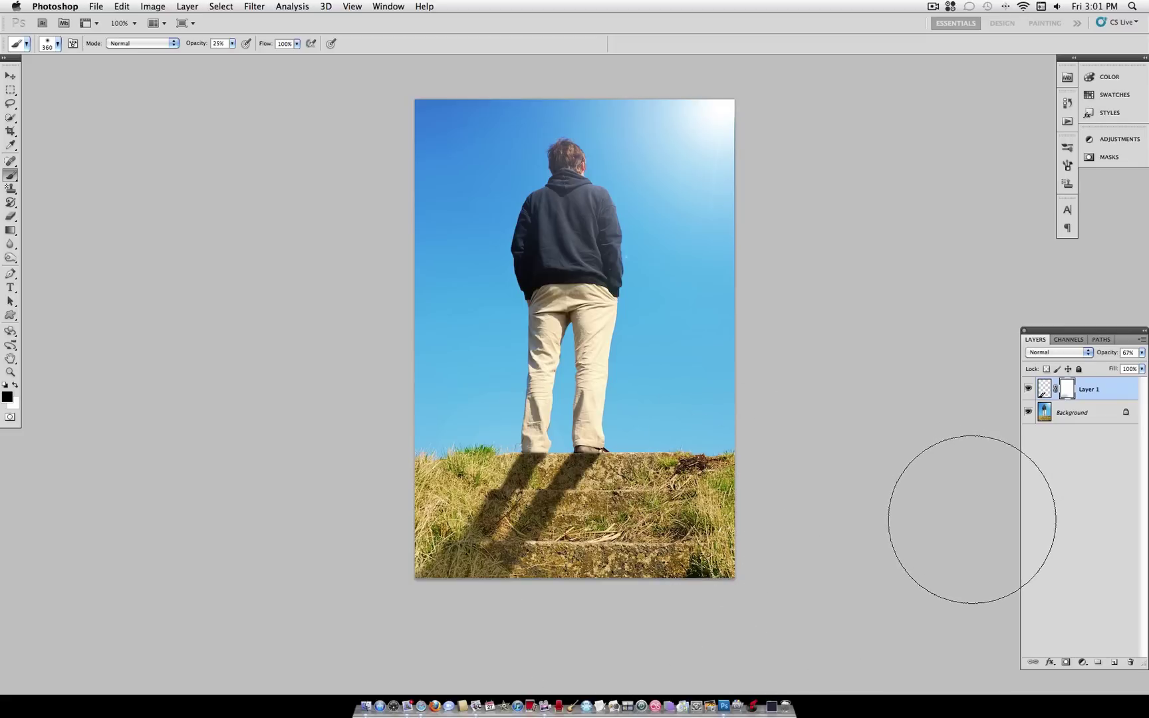
scroll(971, 515, "up", 3)
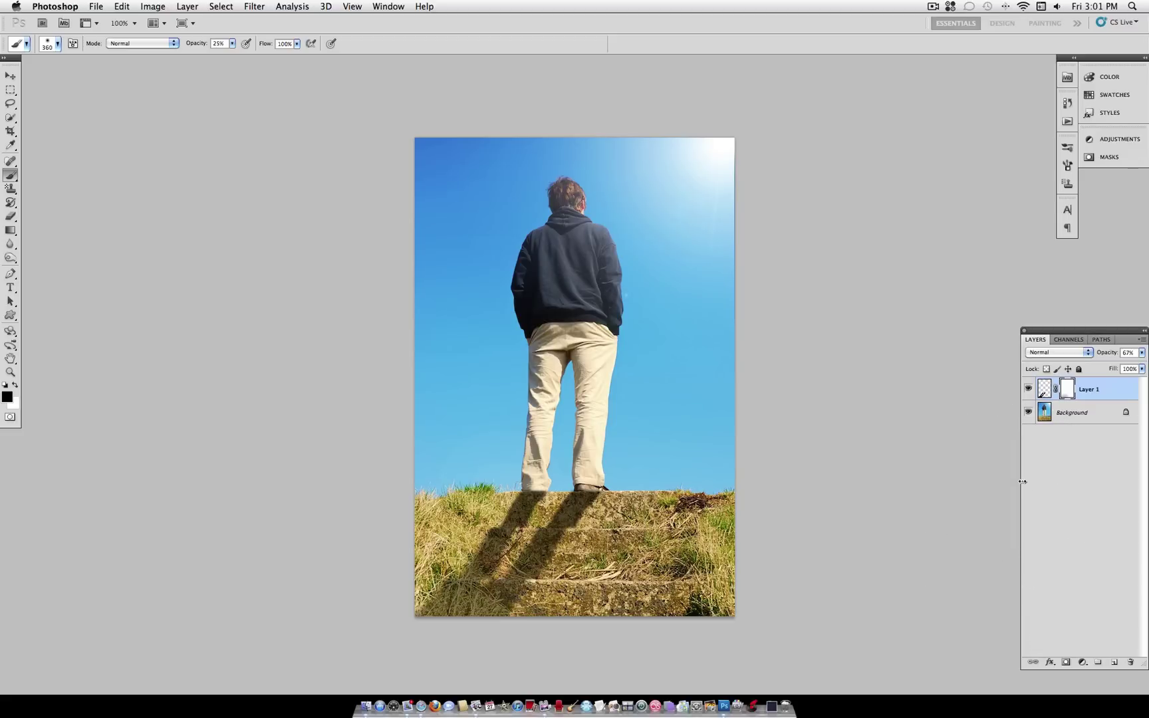
left_click(1027, 413, "alt")
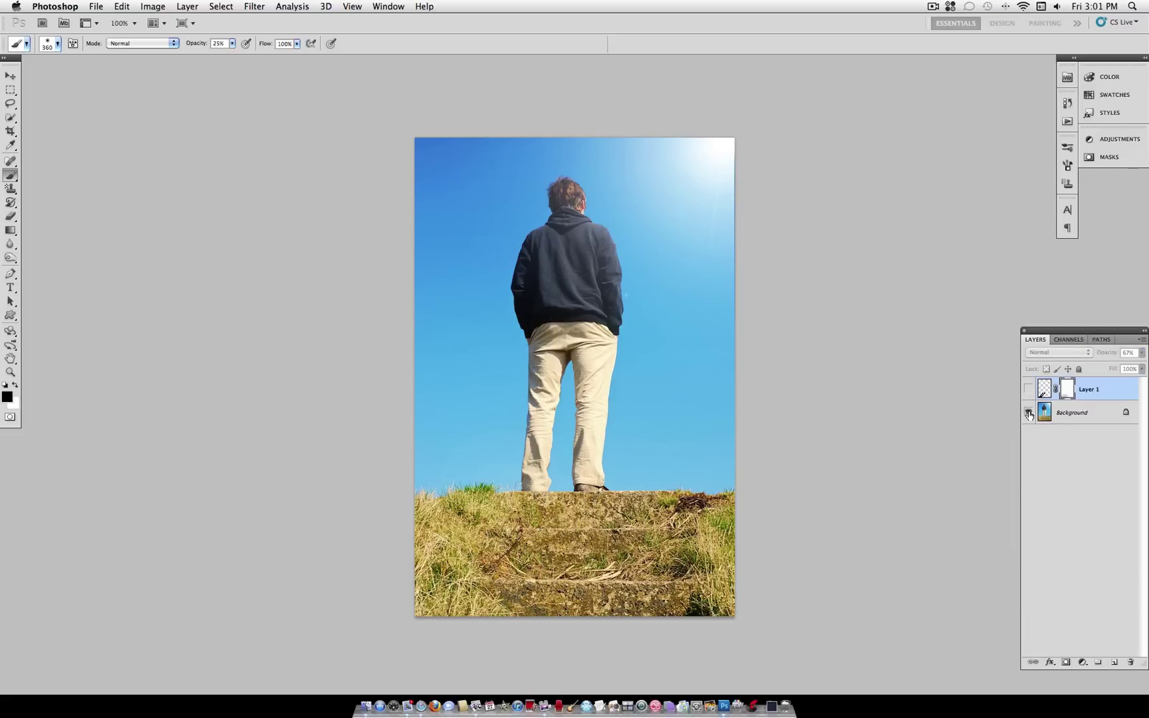
left_click(1028, 414, "alt")
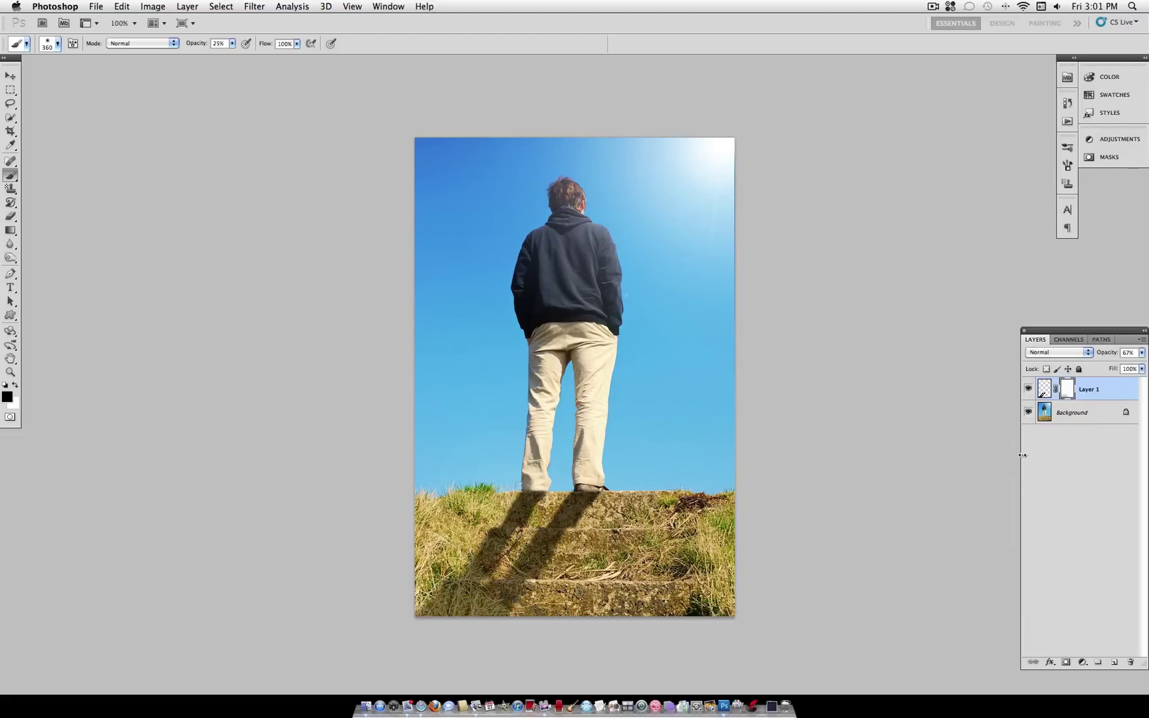